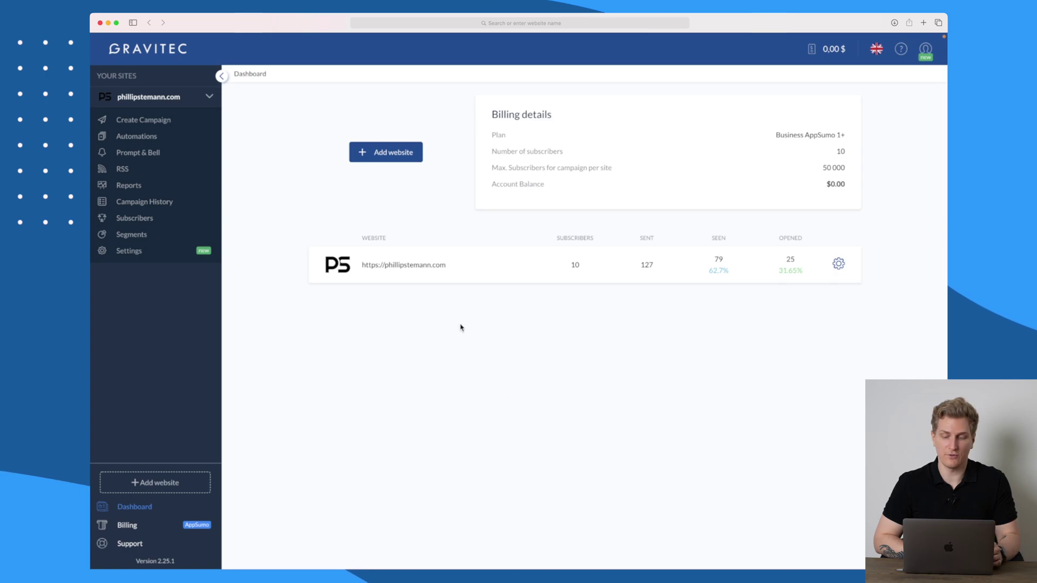
From the Dashboard, open the phillipstemann.com Performance overview report
left_click(420, 270)
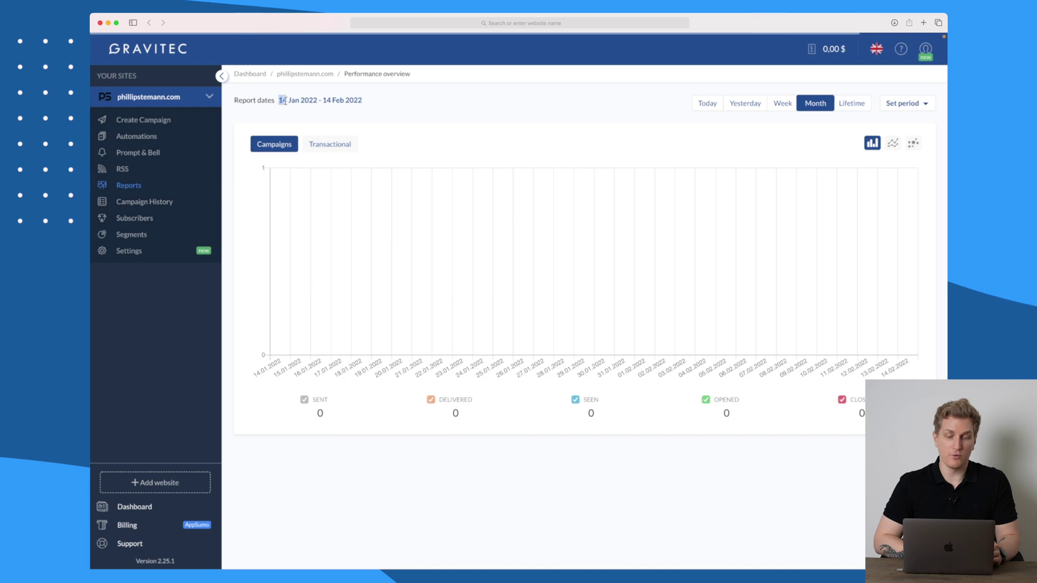
Switch the report to the Lifetime period, 27 Mar 2021–14 Feb 2022
left_click_drag(322, 100, 340, 101)
left_click(851, 104)
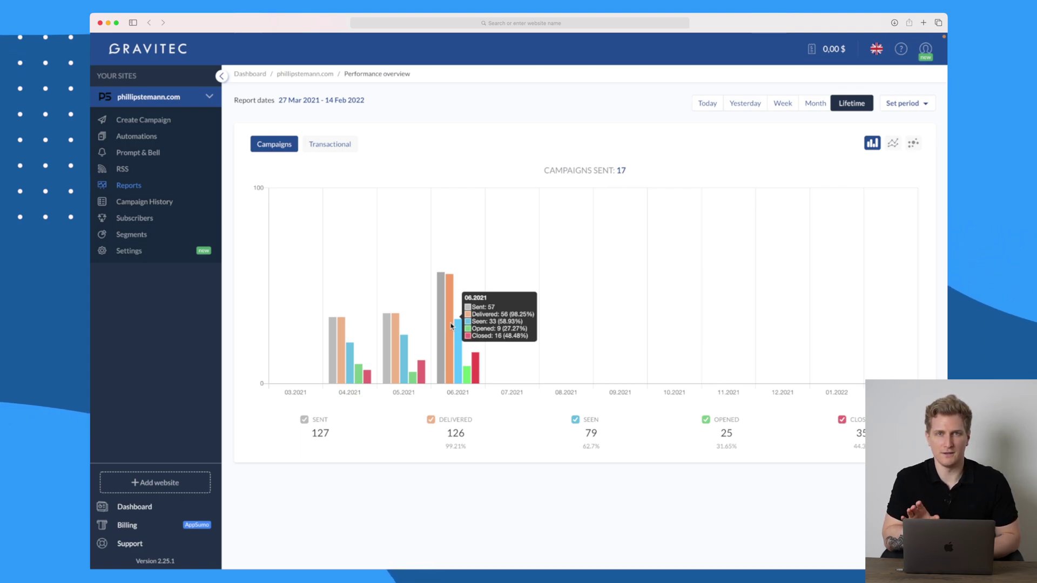
In Campaign History, check the upcoming RSS campaign, then open the 14.02.2022 News digest report
left_click(165, 204)
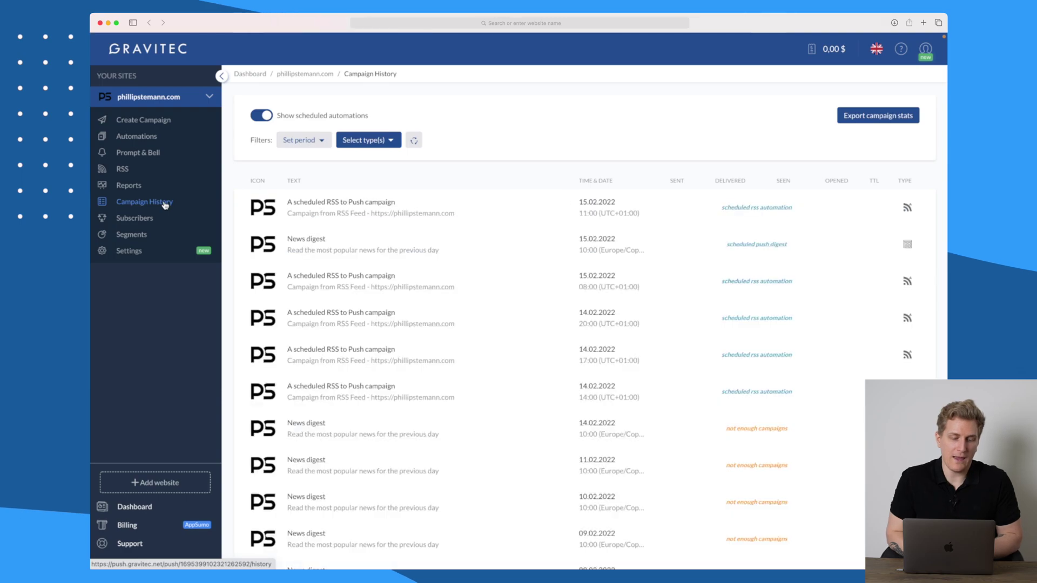
scroll(444, 221, "down", 2)
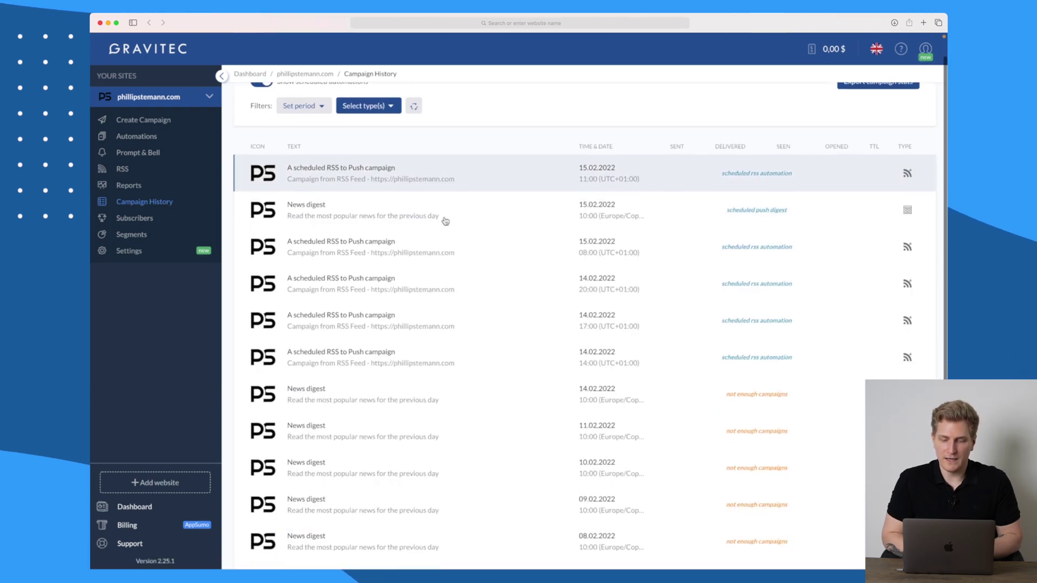
left_click(488, 173)
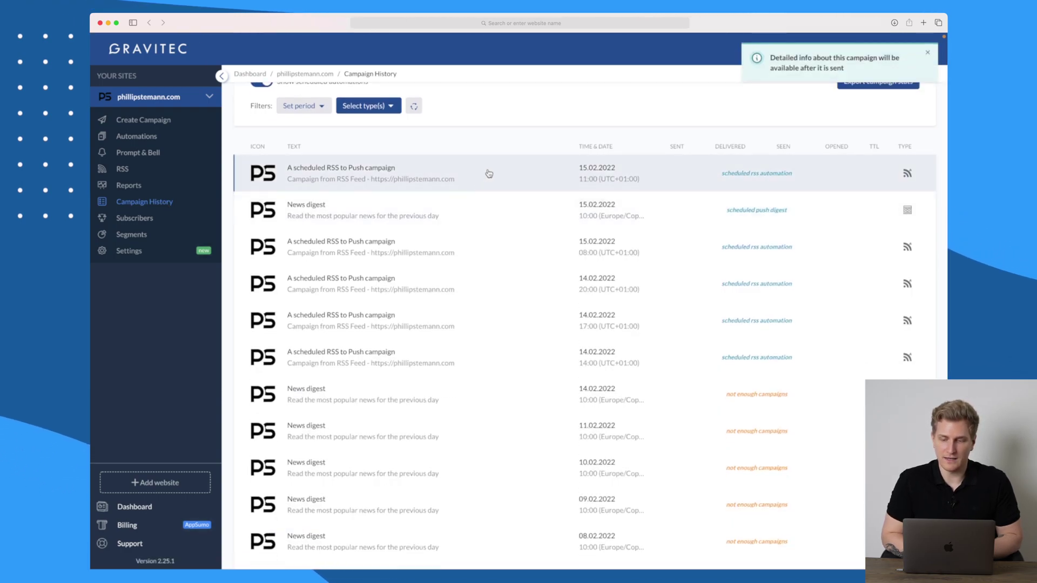
scroll(378, 270, "down", 2)
left_click(282, 357)
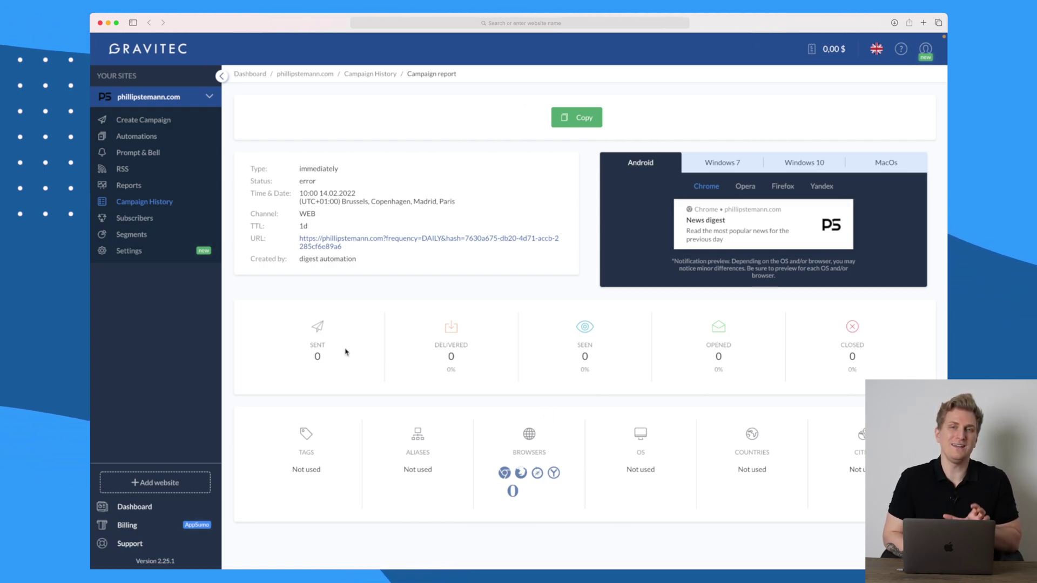
Browse subscriber statistics by browser, country, city and OS, then go to Segments
left_click(142, 219)
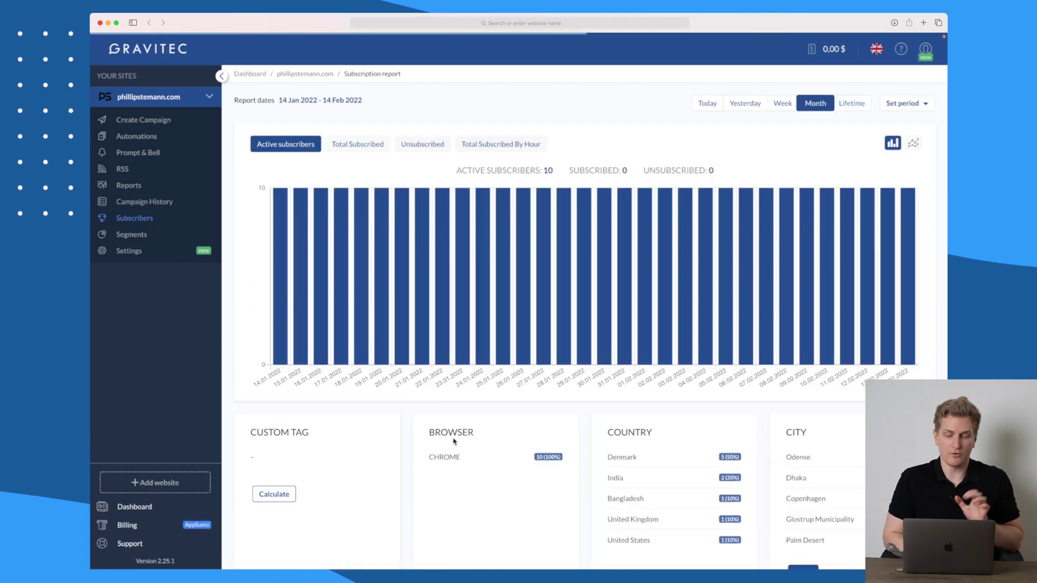
scroll(454, 440, "down", 3)
scroll(702, 345, "down", 3)
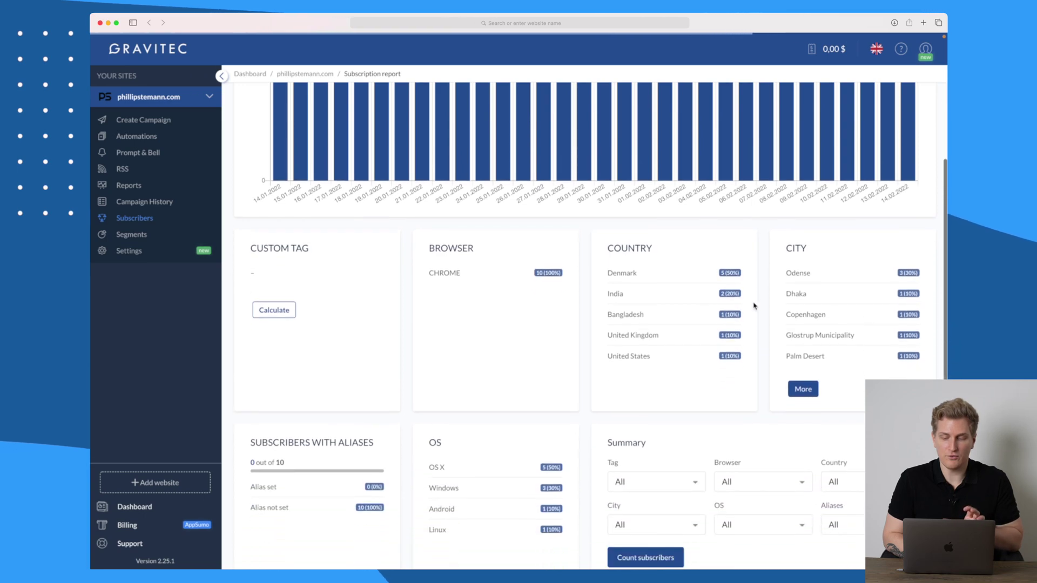
scroll(763, 301, "down", 2)
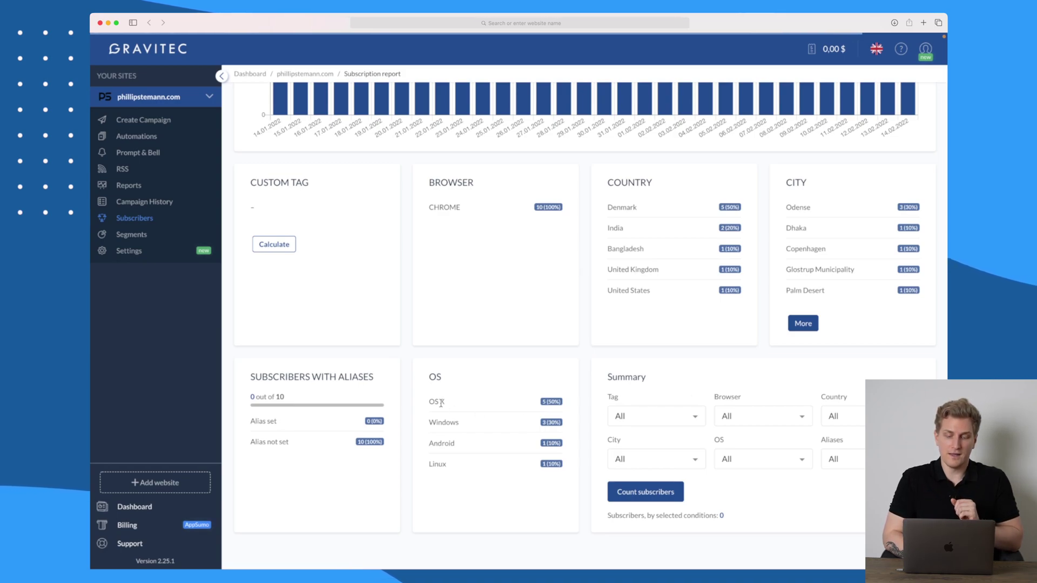
scroll(435, 473, "up", 5)
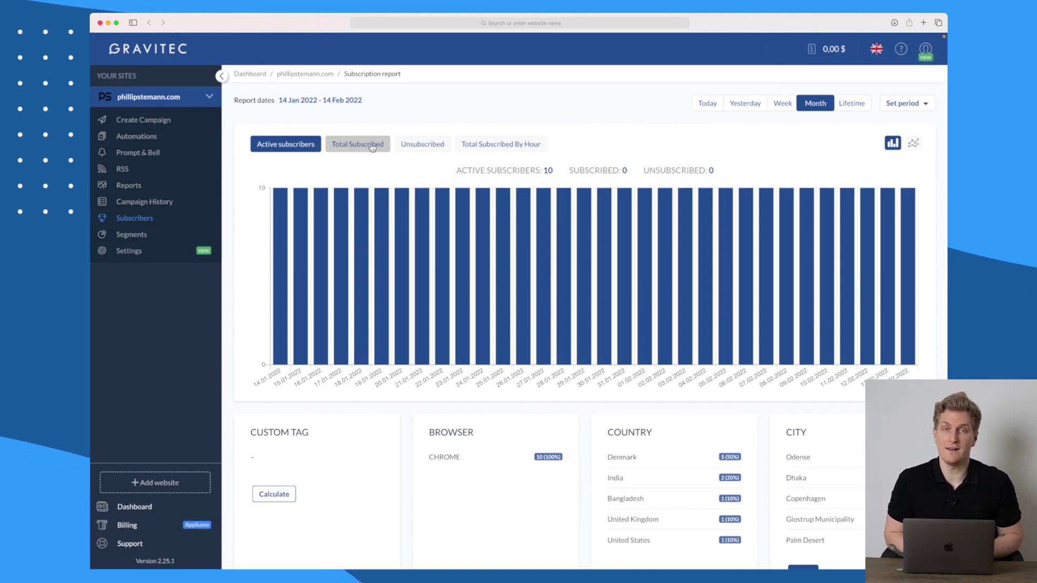
scroll(372, 148, "down", 5)
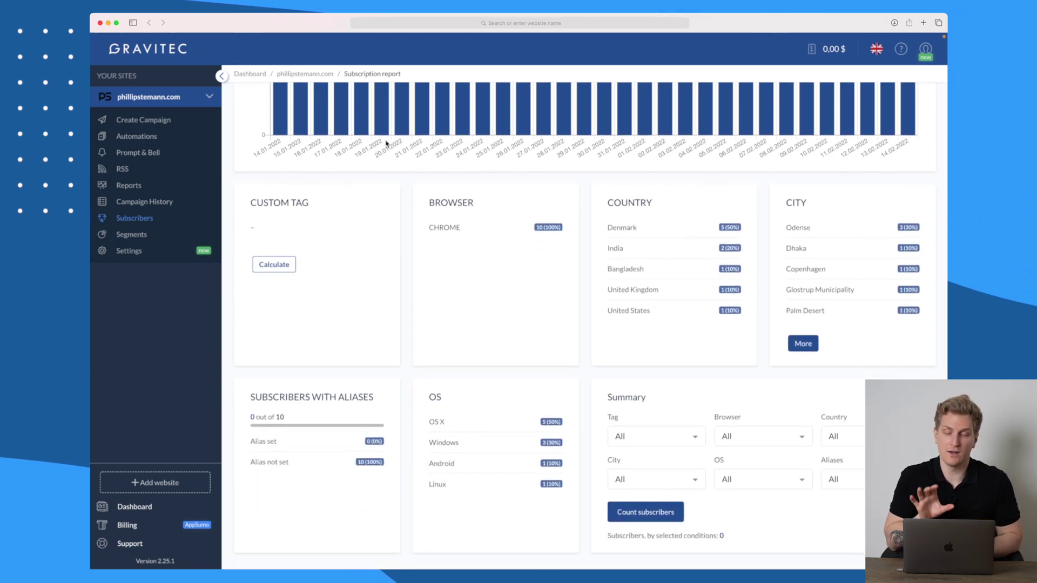
left_click(171, 238)
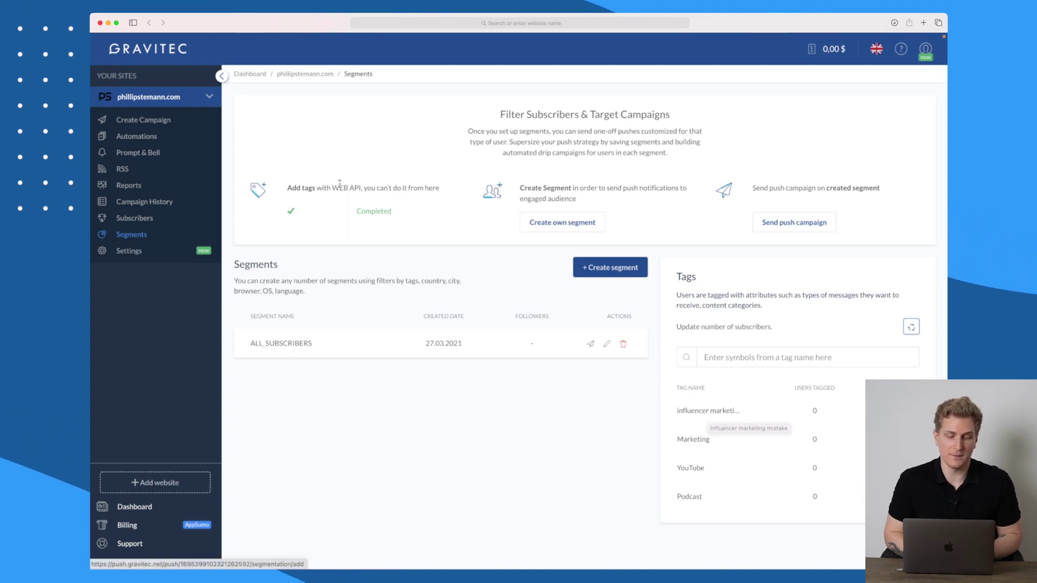
Open the Create Campaign page from the Segments page
left_click(160, 123)
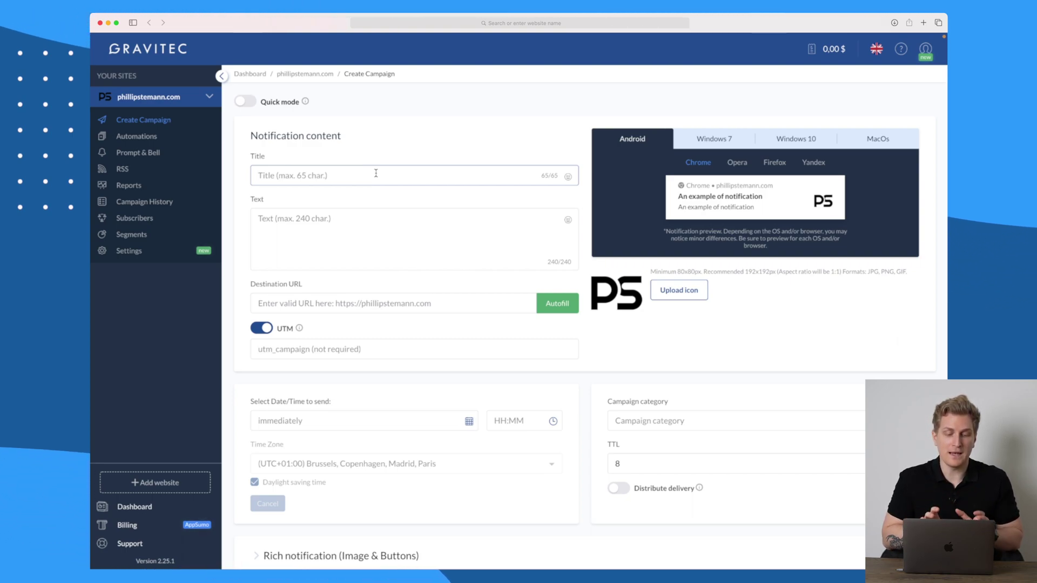
Enter the title 'This is the title' and the text 'This is description' in the full form
left_click(247, 102)
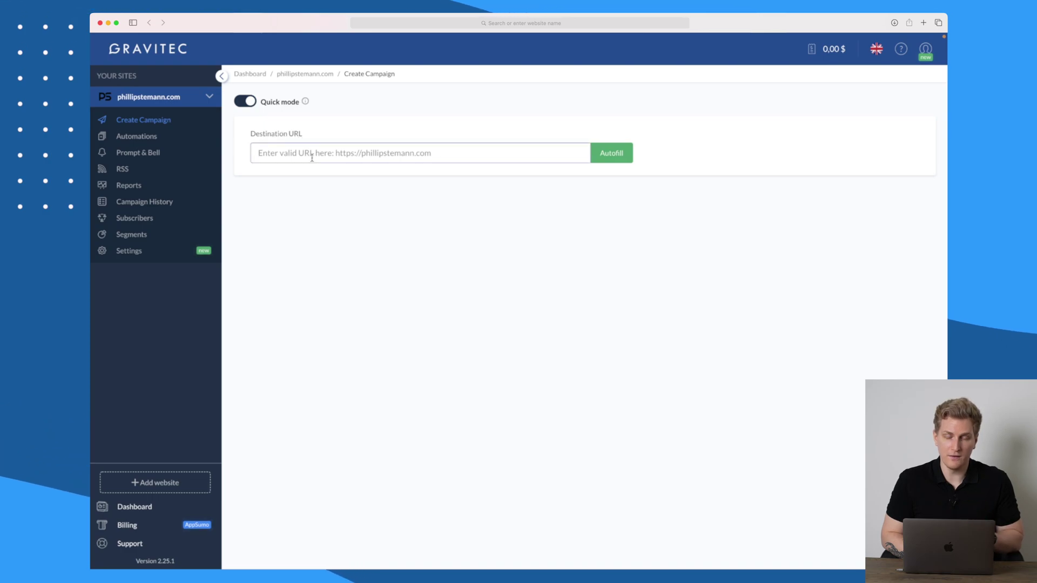
left_click(245, 101)
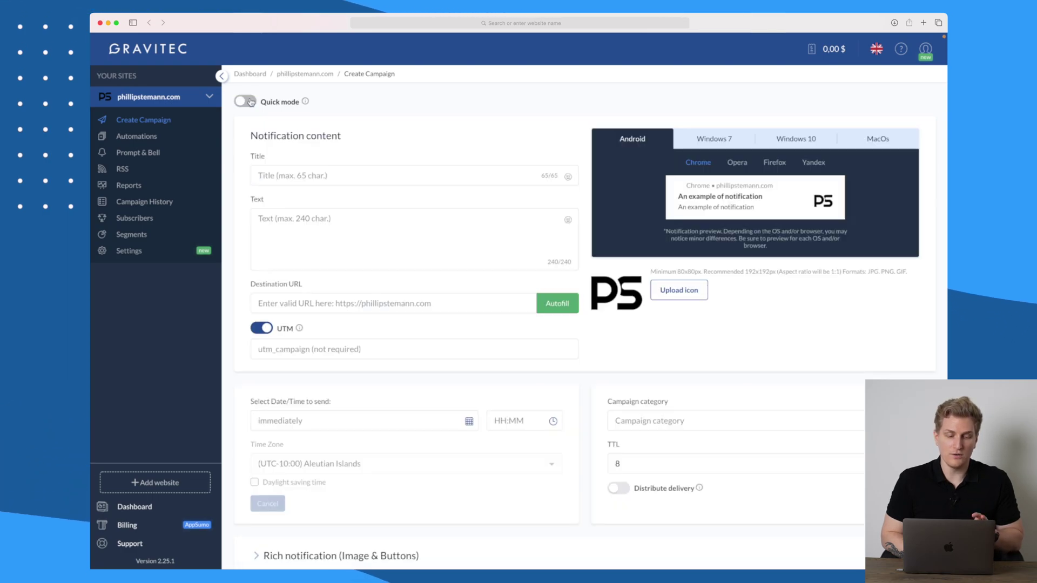
left_click(314, 177)
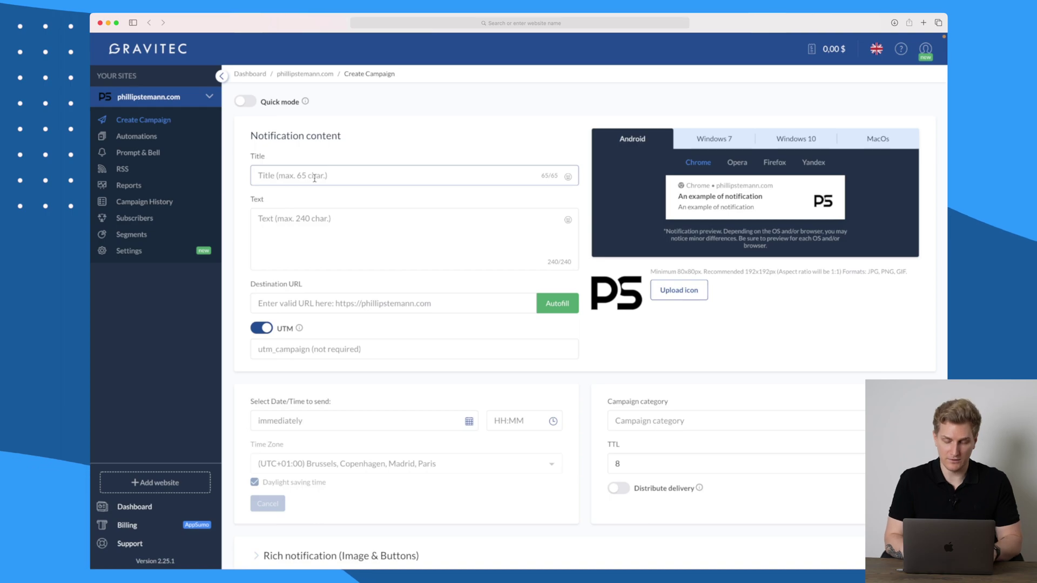
type("This is the title")
left_click(338, 236)
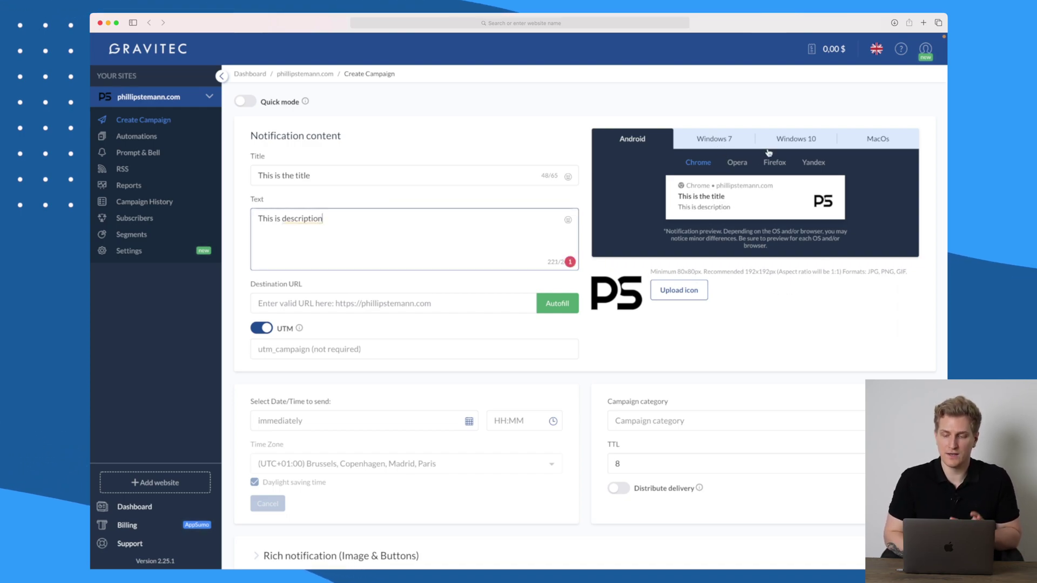
Preview the notification on Windows 7, macOS, Windows 10, and Android in Firefox and Yandex
left_click(714, 142)
left_click(883, 141)
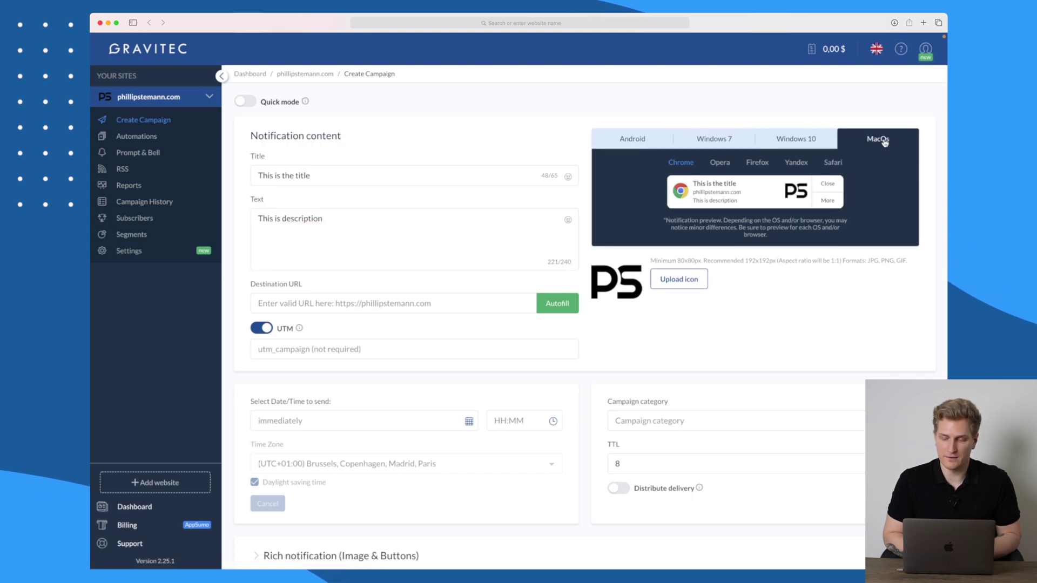
left_click(721, 148)
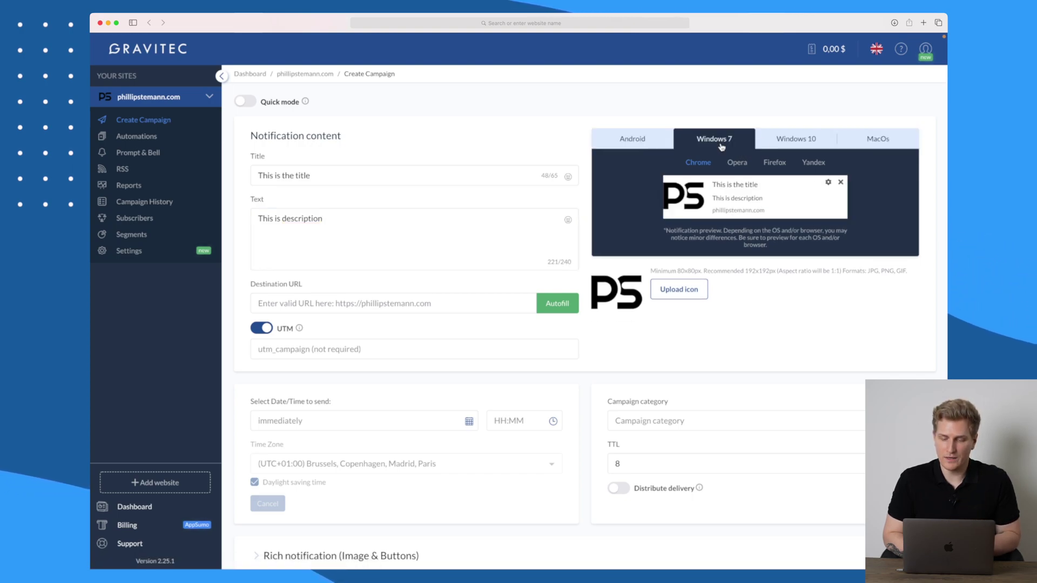
left_click(793, 139)
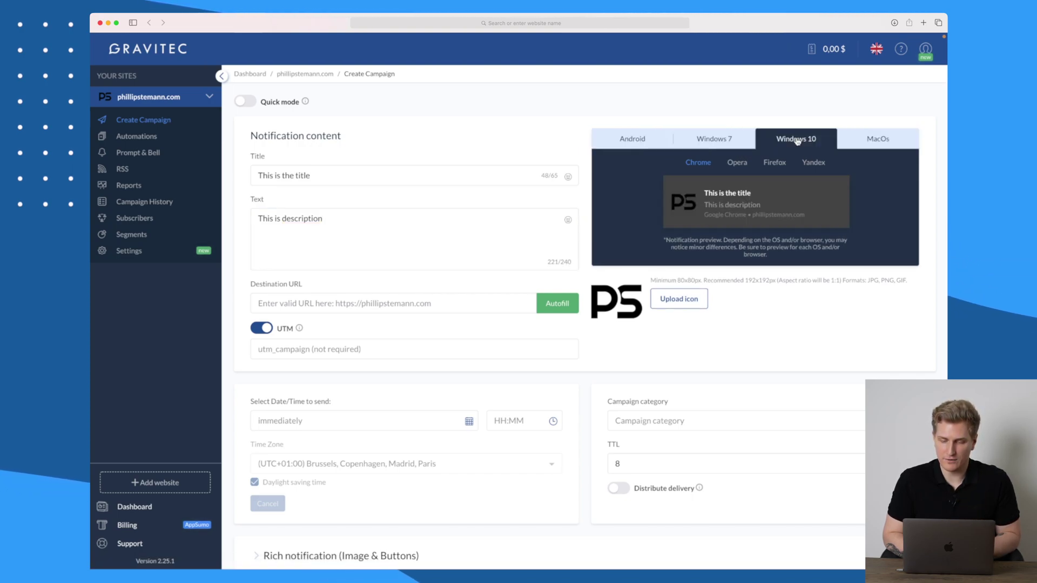
left_click(719, 144)
left_click(632, 145)
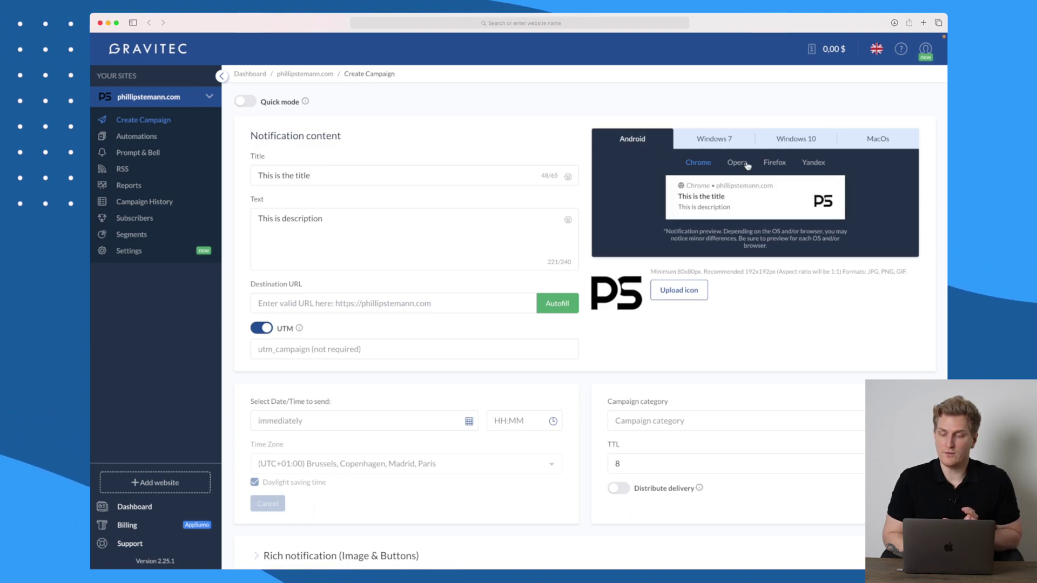
left_click(777, 165)
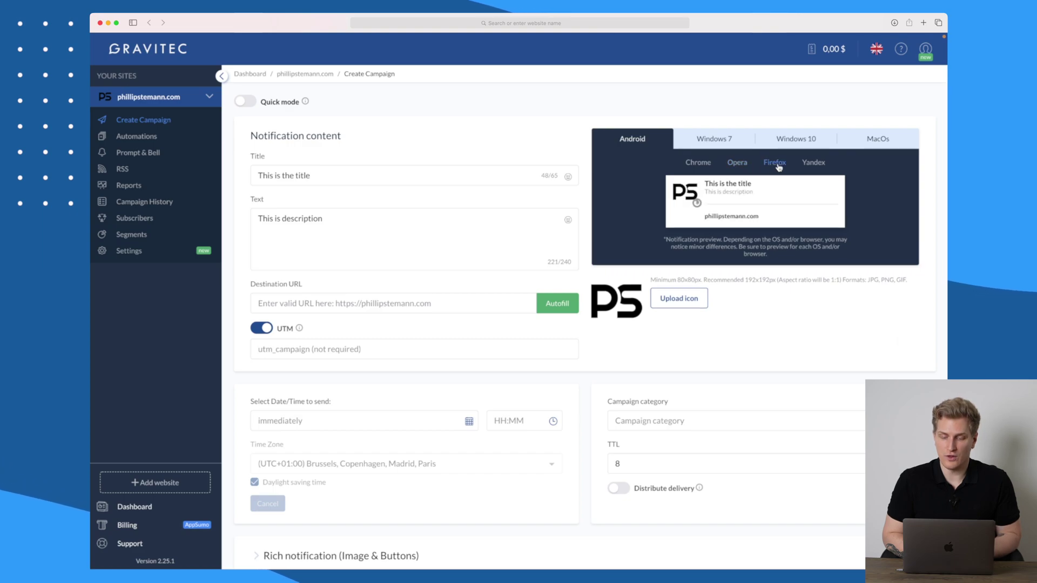
left_click(817, 165)
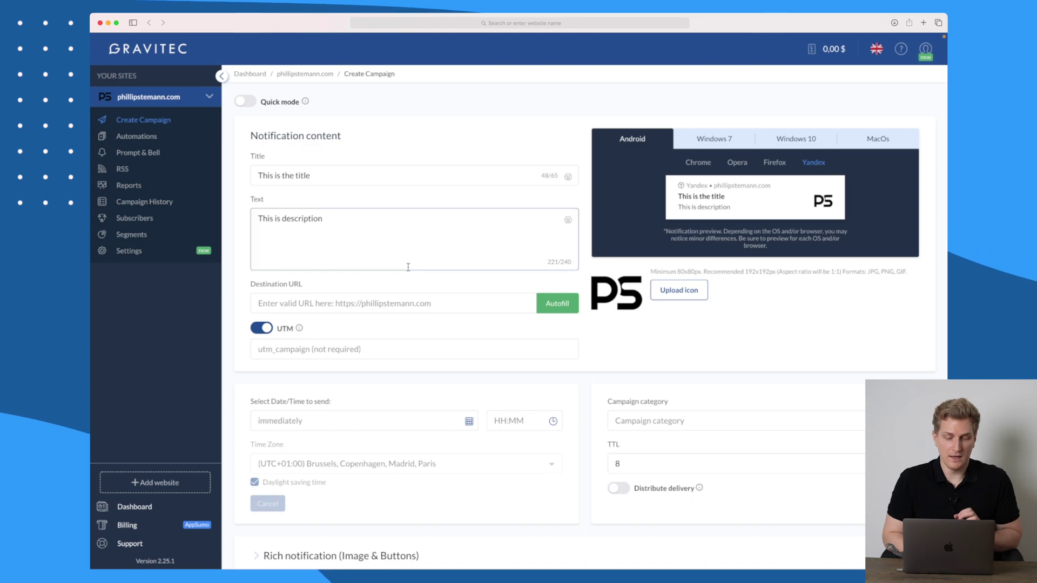
type("https://p")
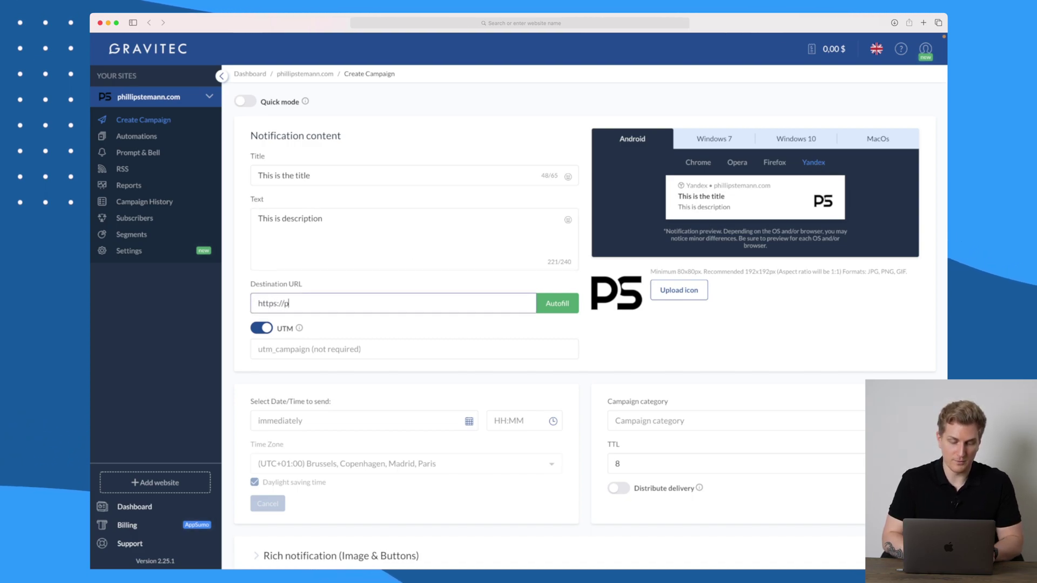
type("hillipstemann.com")
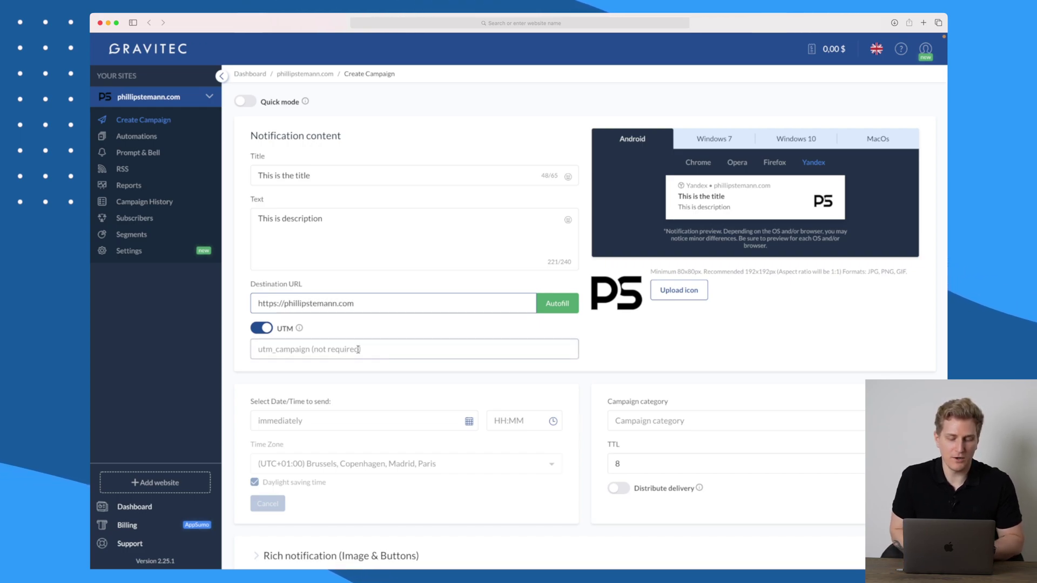
left_click(309, 349)
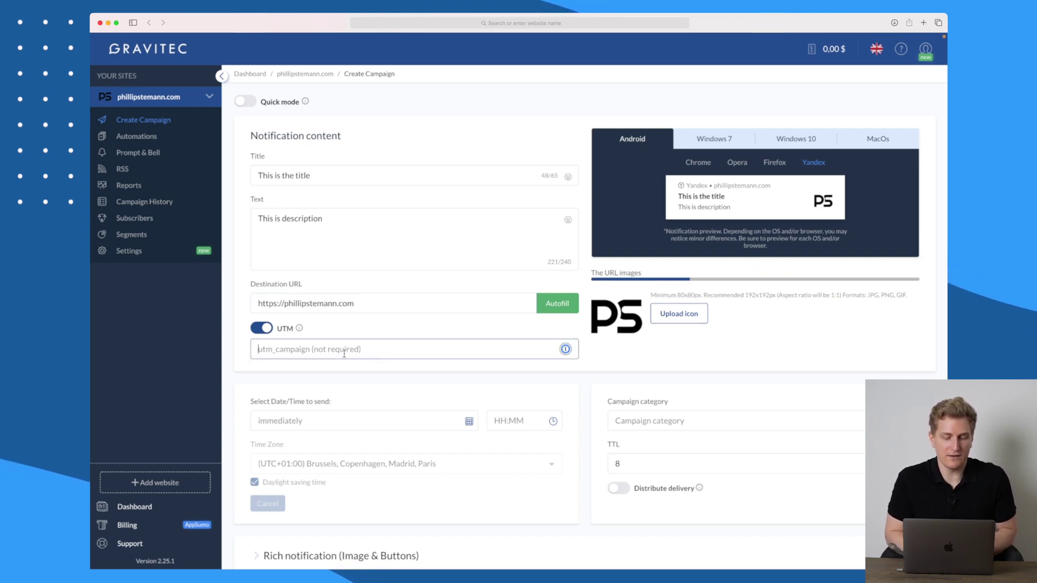
left_click(262, 329)
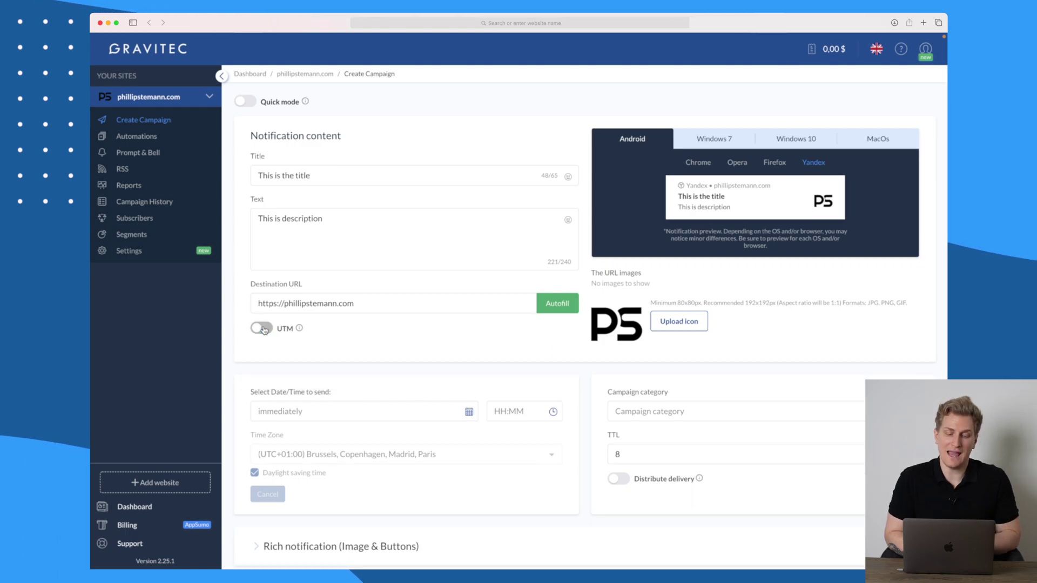
scroll(371, 344, "down", 4)
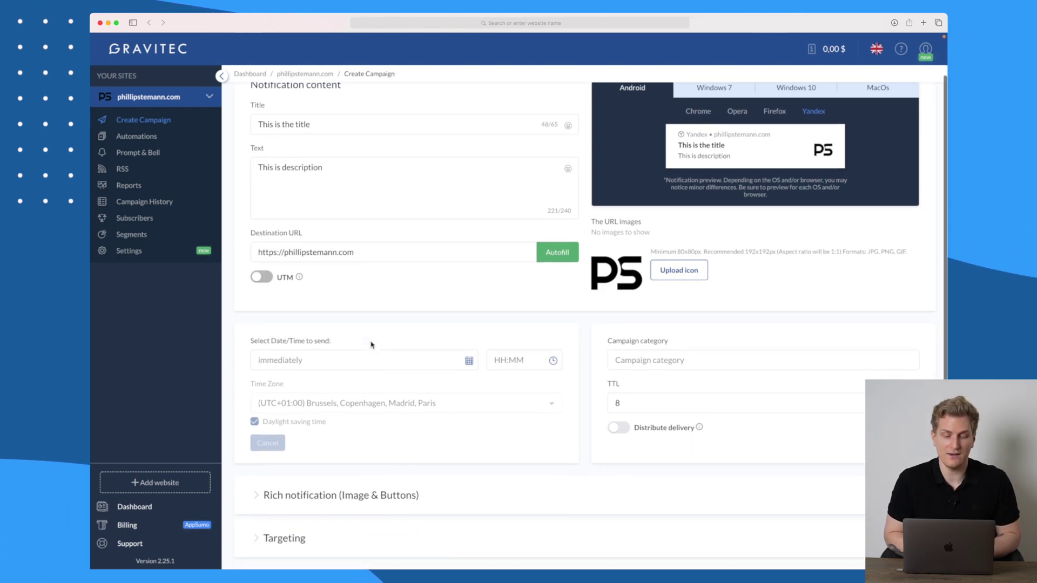
left_click(319, 298)
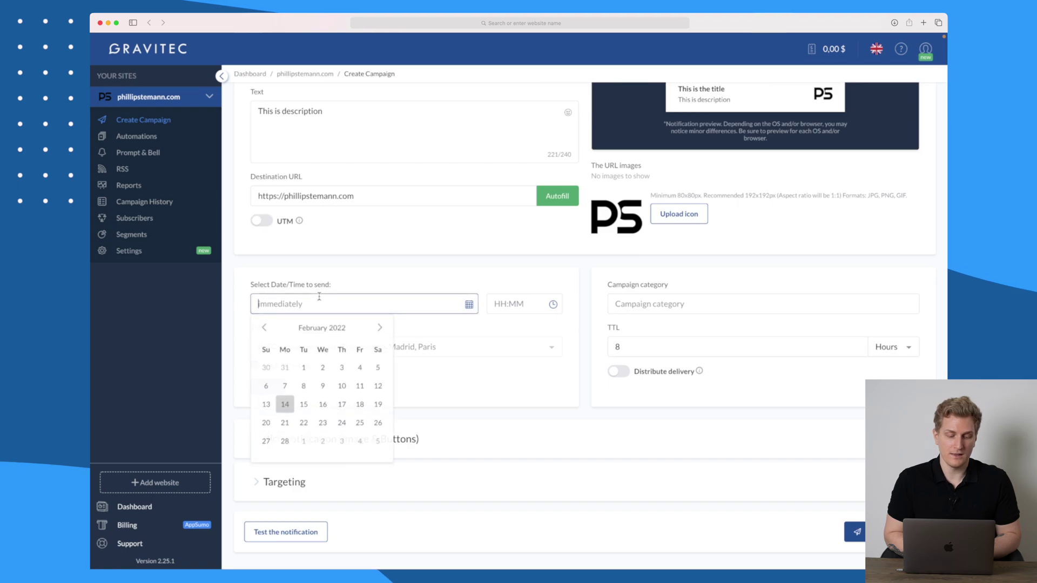
left_click(340, 275)
scroll(380, 305, "down", 1)
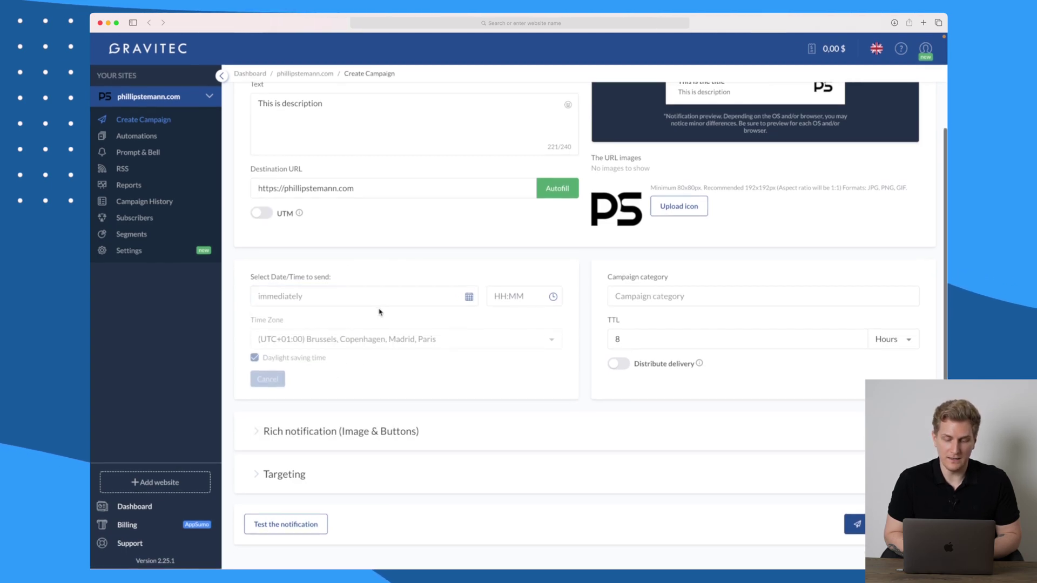
left_click(647, 292)
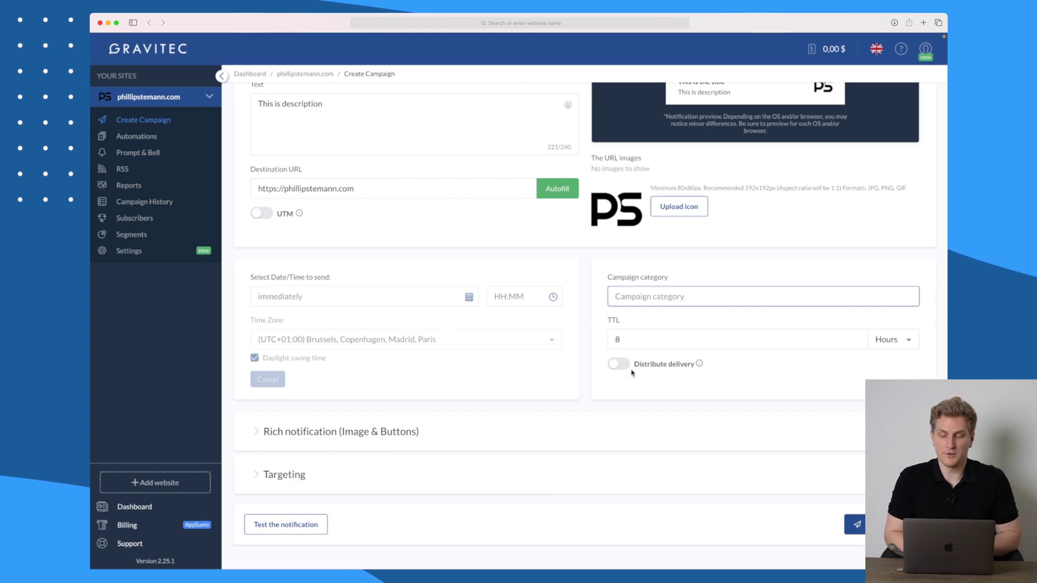
left_click(382, 433)
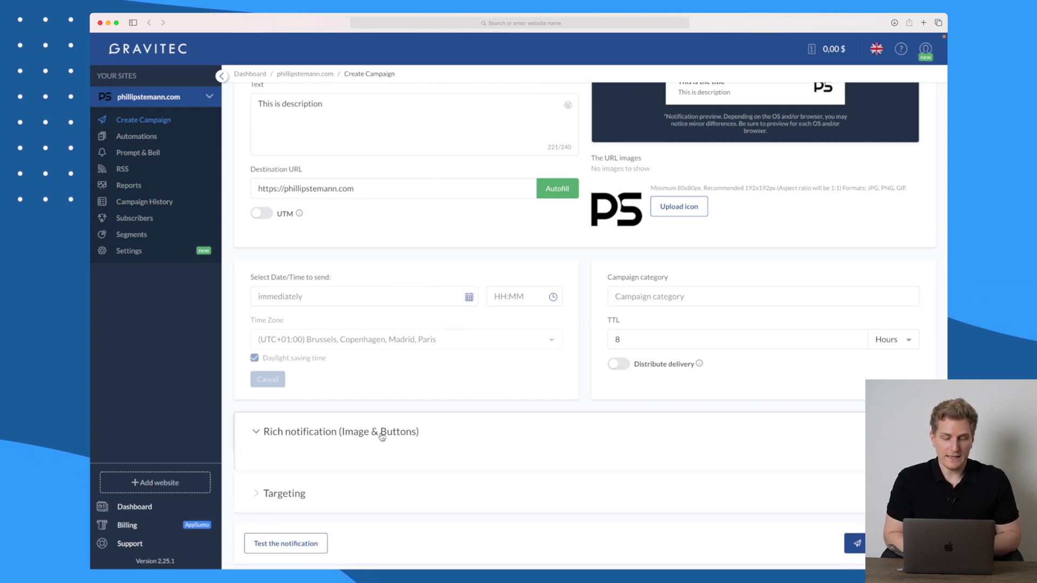
scroll(381, 436, "down", 5)
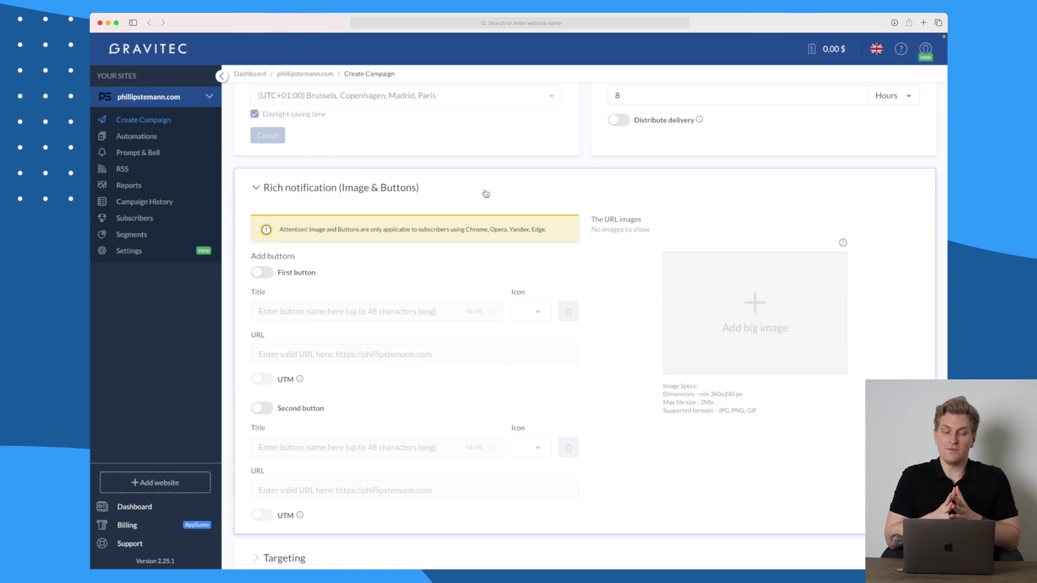
left_click(263, 272)
left_click(296, 315)
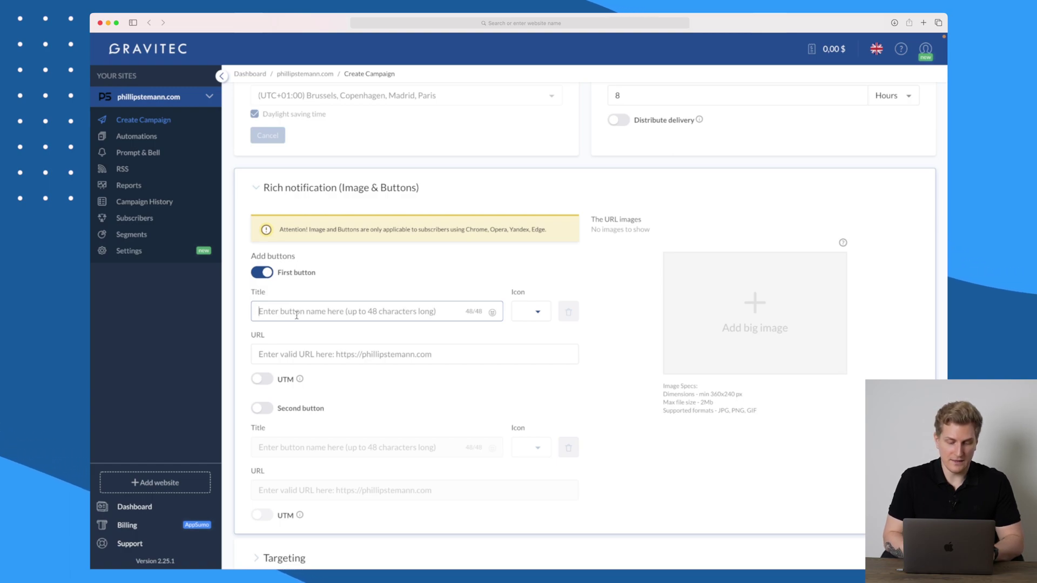
type("Title")
left_click(324, 354)
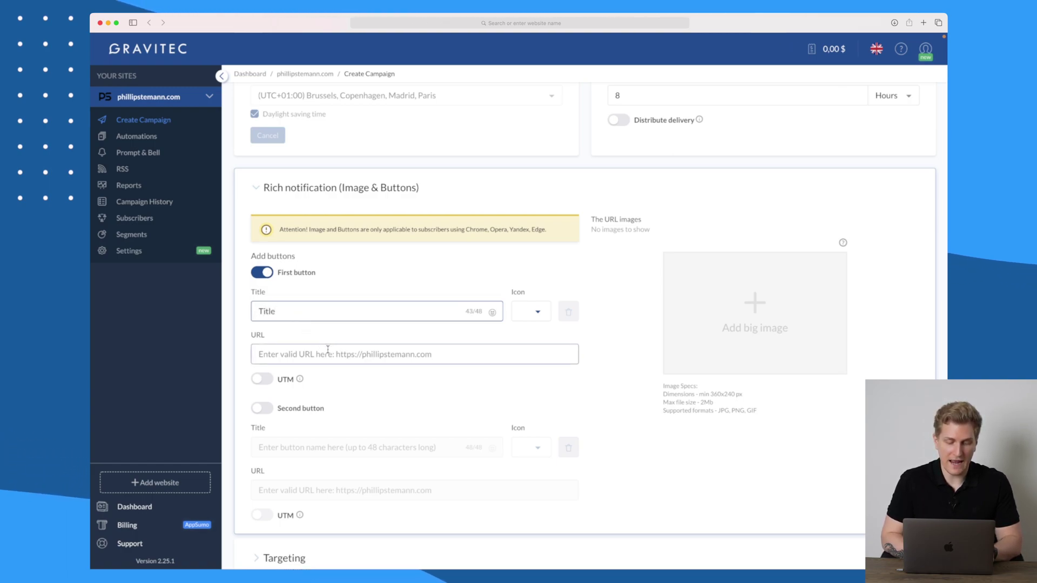
type("https://p")
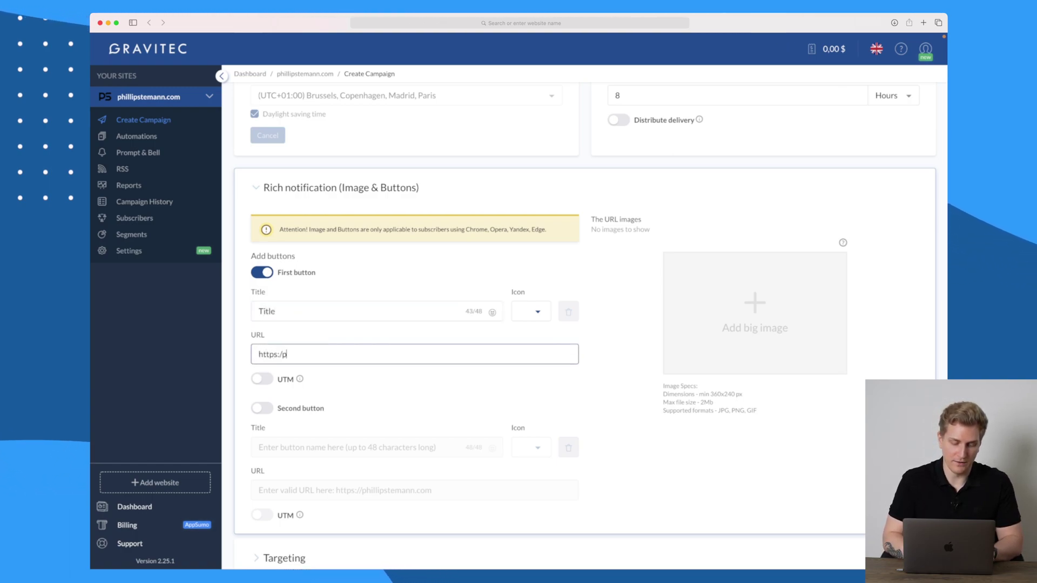
type("hillipstemann.com")
scroll(289, 384, "down", 1)
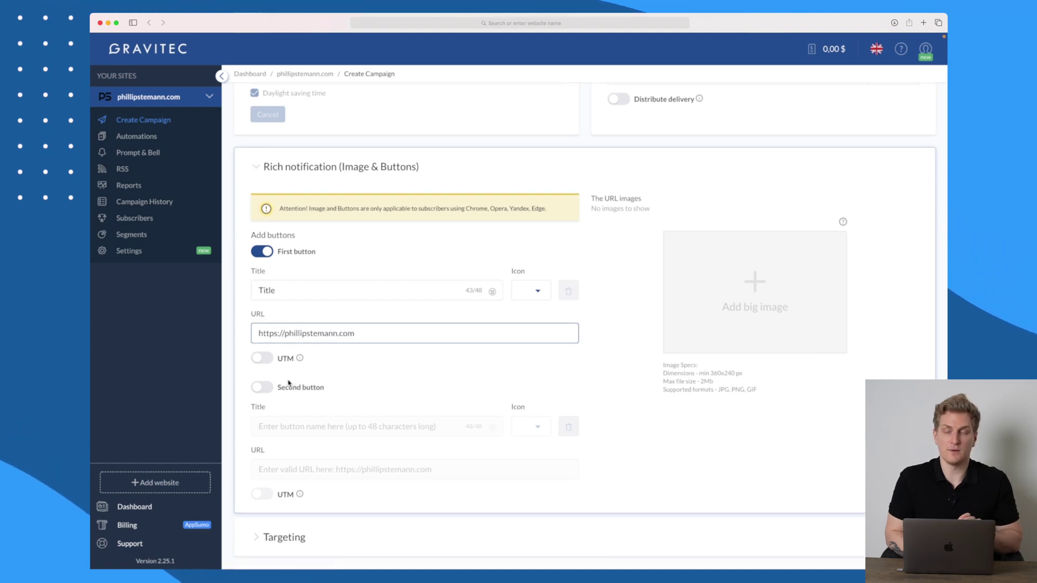
scroll(289, 383, "up", 10)
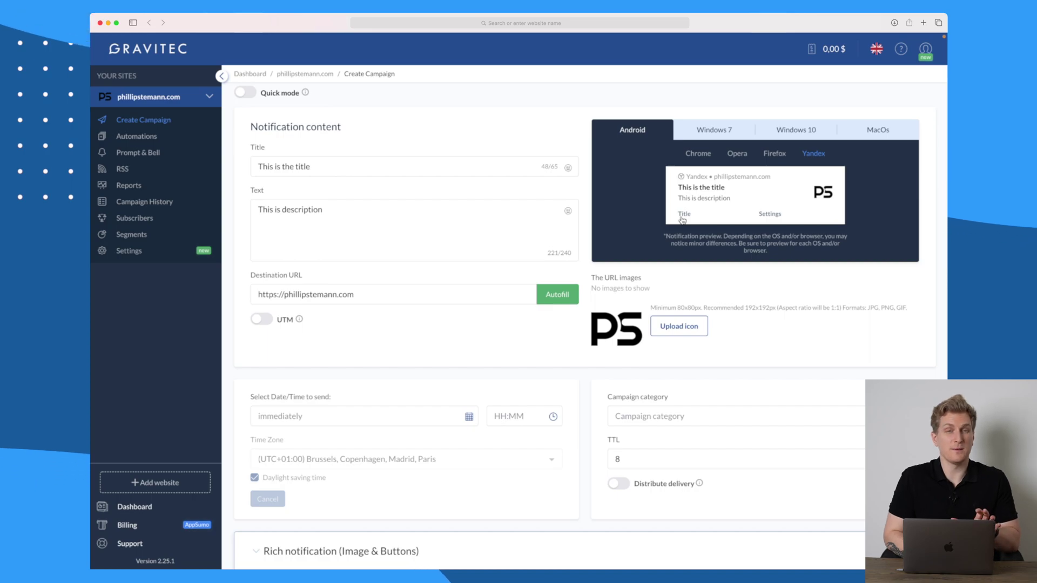
scroll(682, 220, "down", 12)
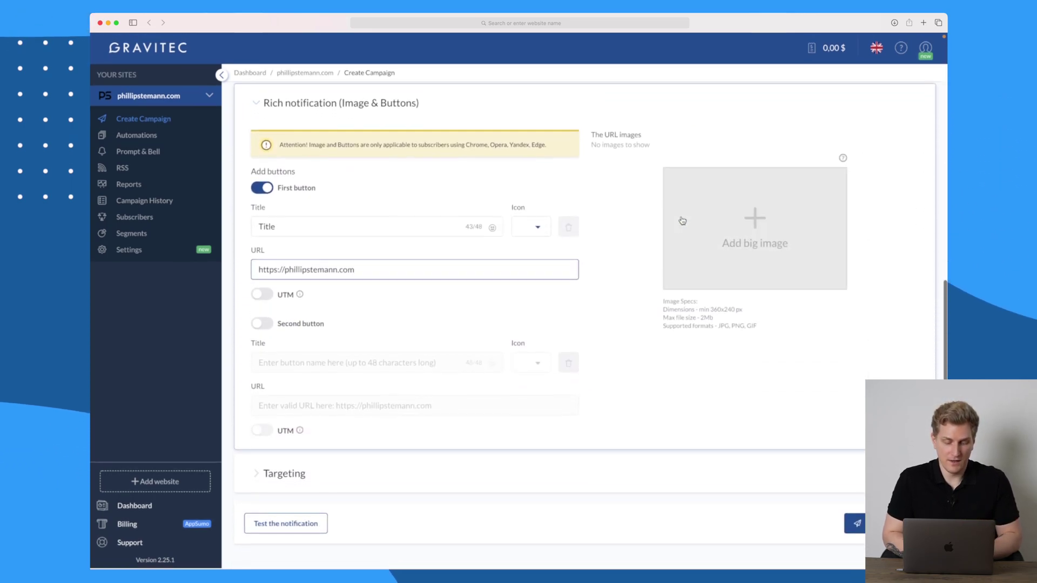
Set the campaign's targeting to Send to a segment
left_click(497, 478)
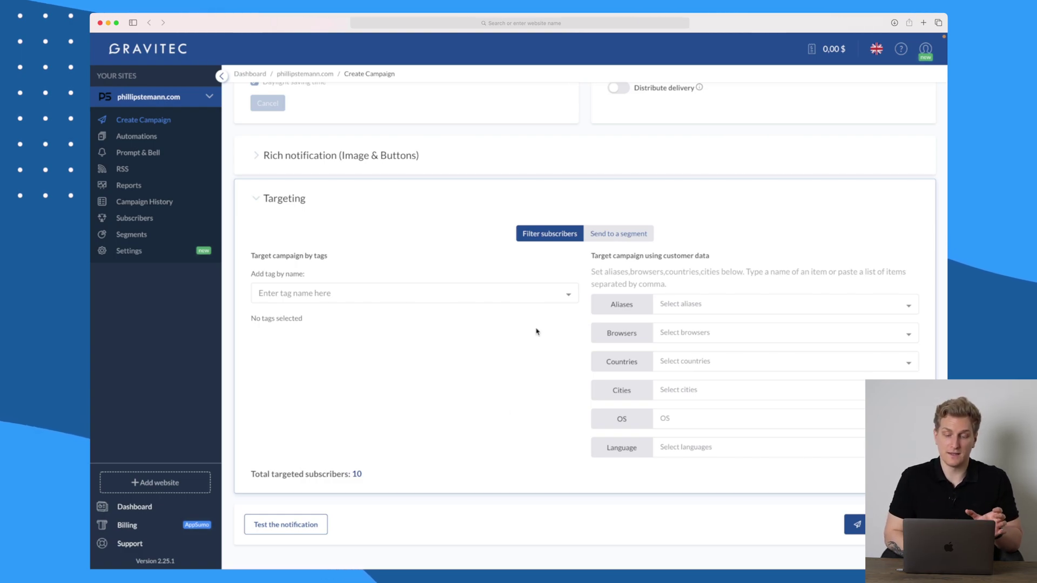
left_click(618, 233)
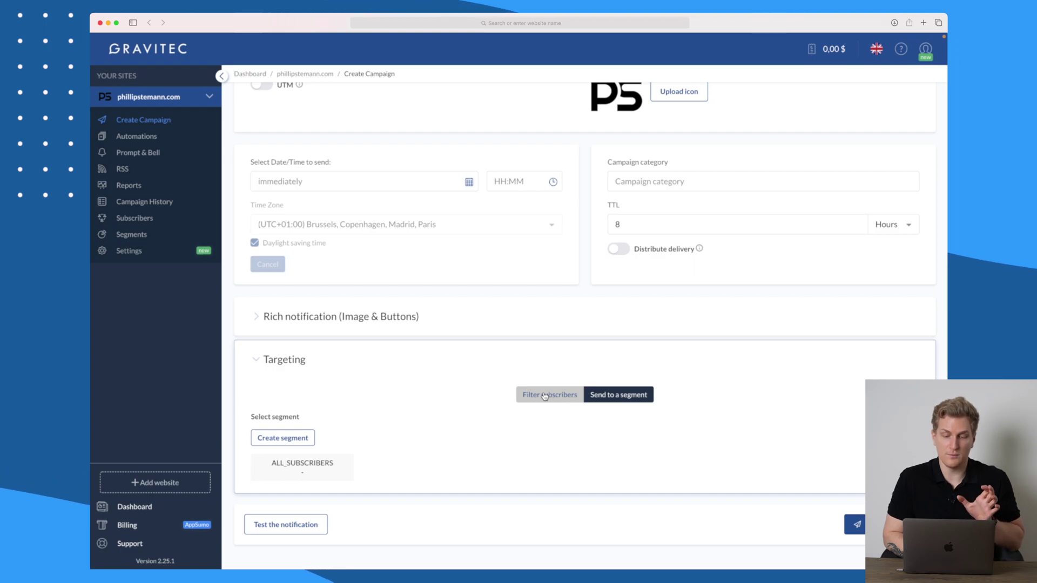
scroll(544, 396, "up", 5)
scroll(546, 331, "down", 5)
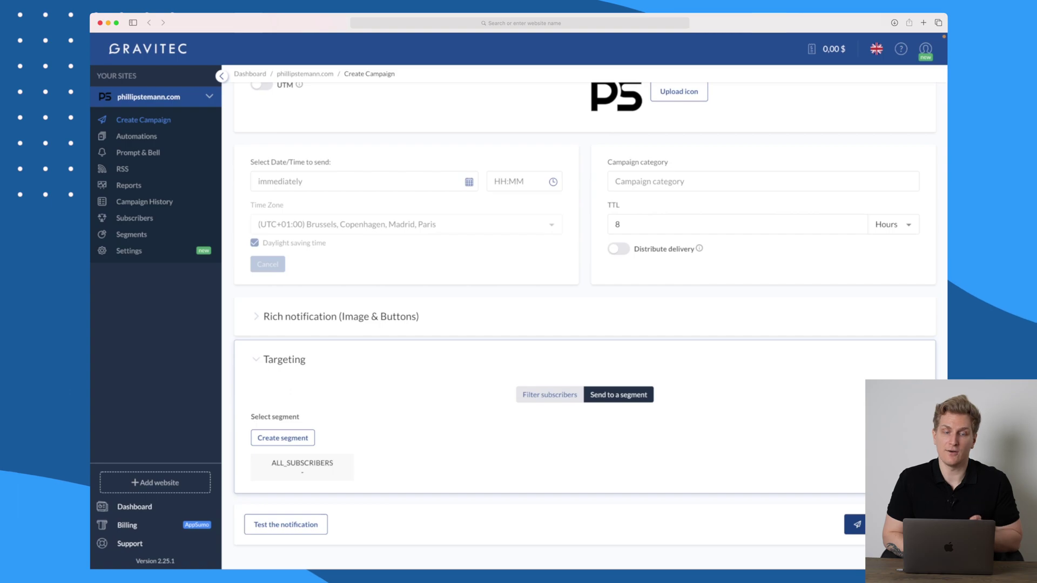
scroll(597, 439, "up", 5)
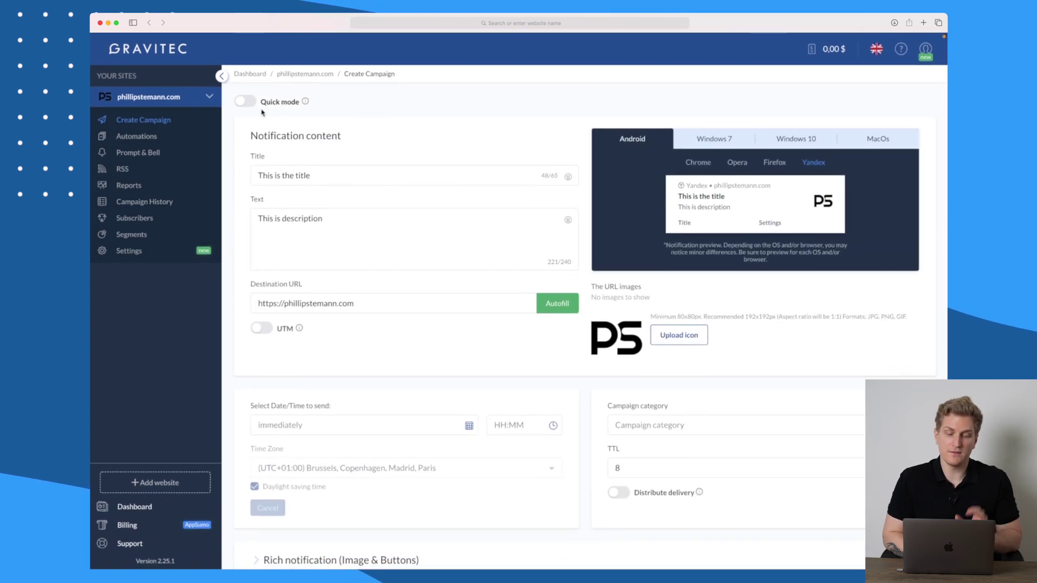
In Quick mode, paste the Quabbly review article URL and autofill the title and text
left_click(245, 102)
left_click(394, 154)
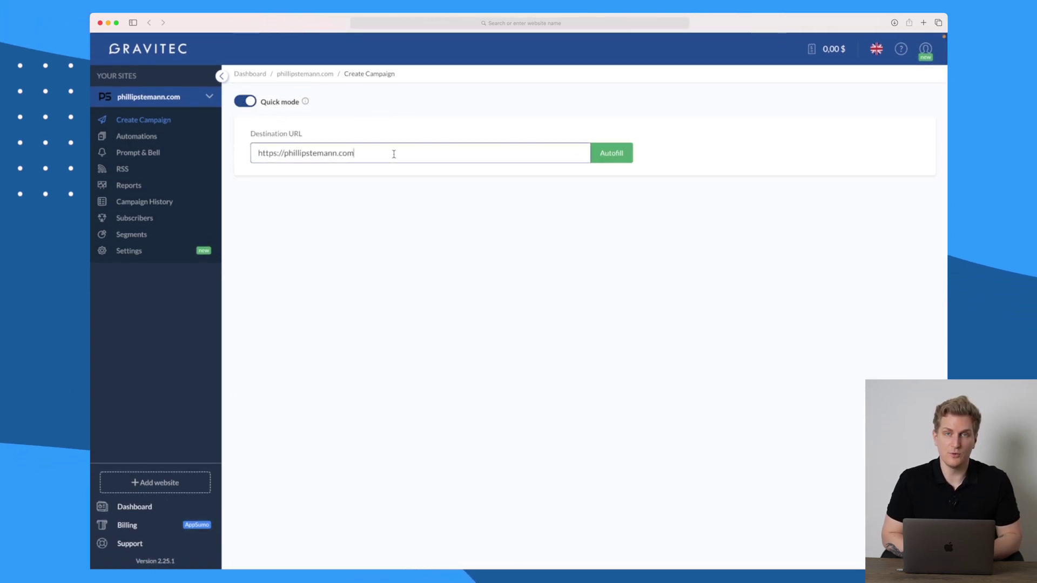
type("/quabbly-automation-platform-for-your-projects/")
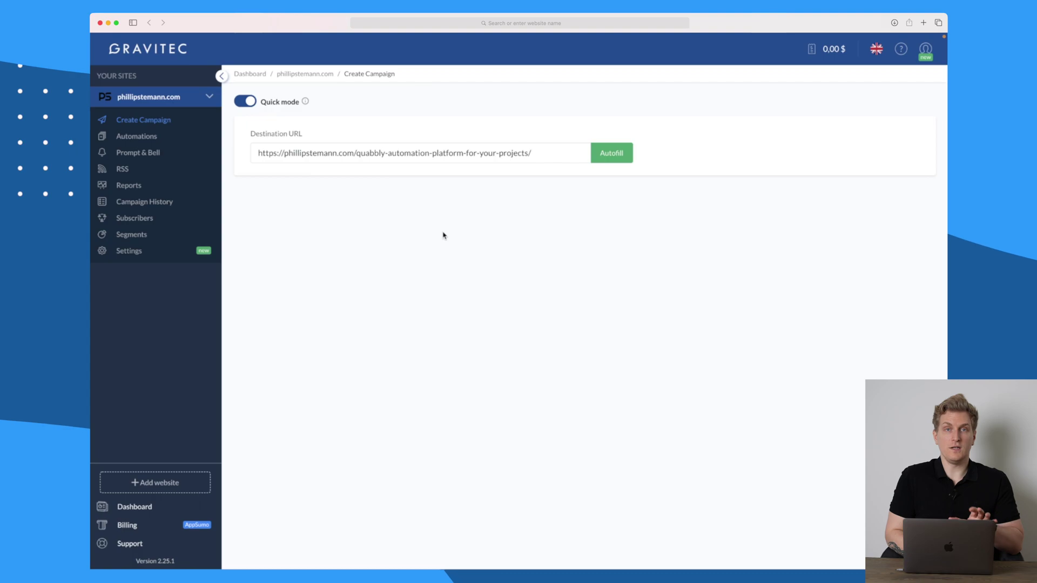
left_click(602, 157)
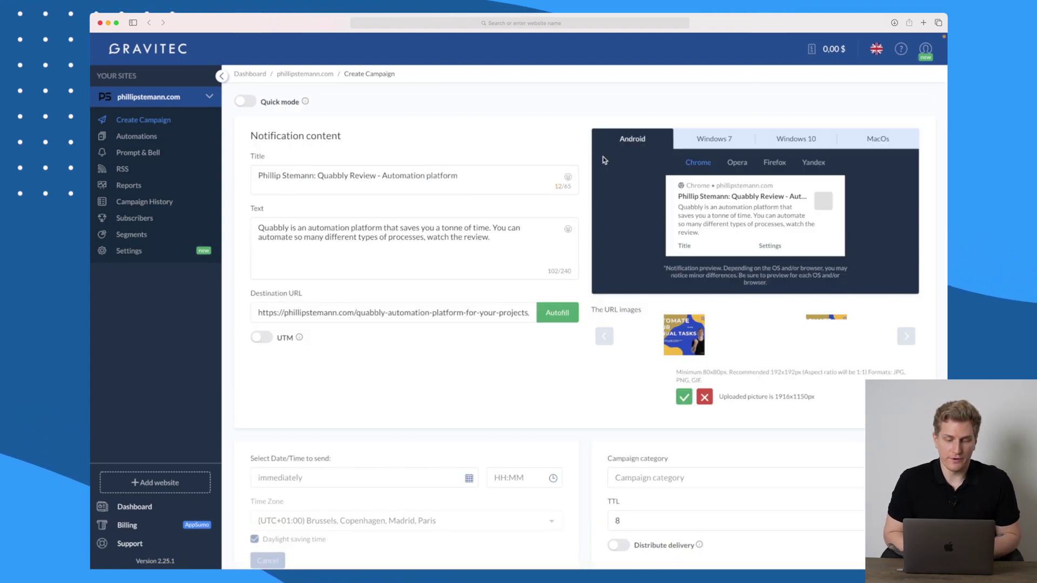
left_click(381, 187)
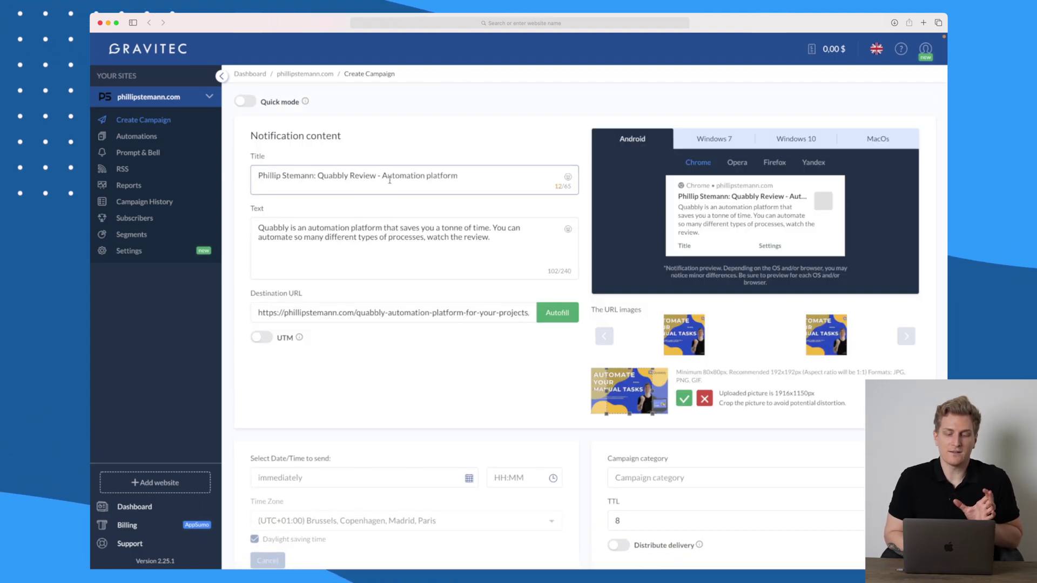
left_click(420, 242)
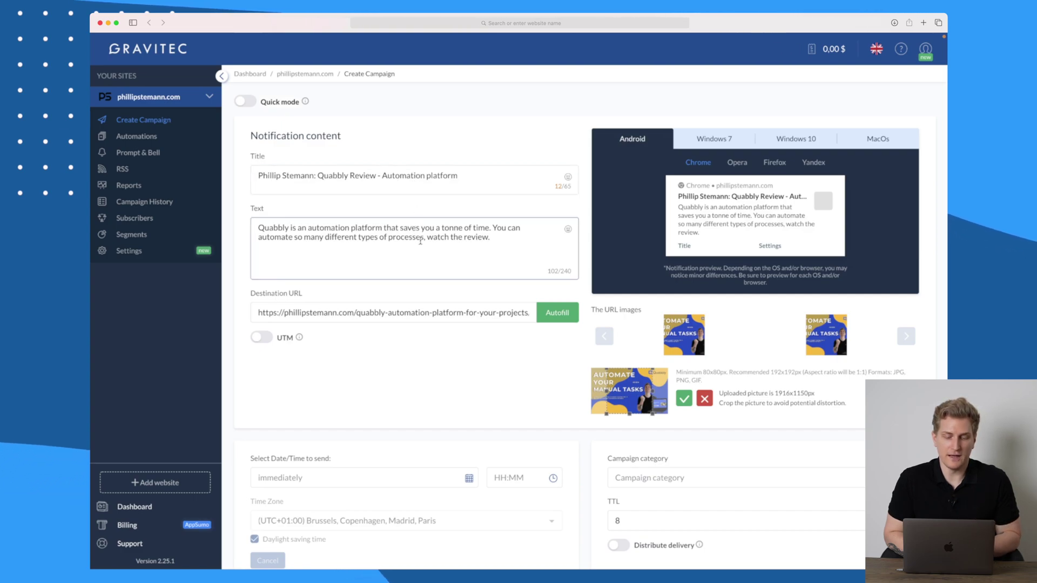
left_click(398, 311)
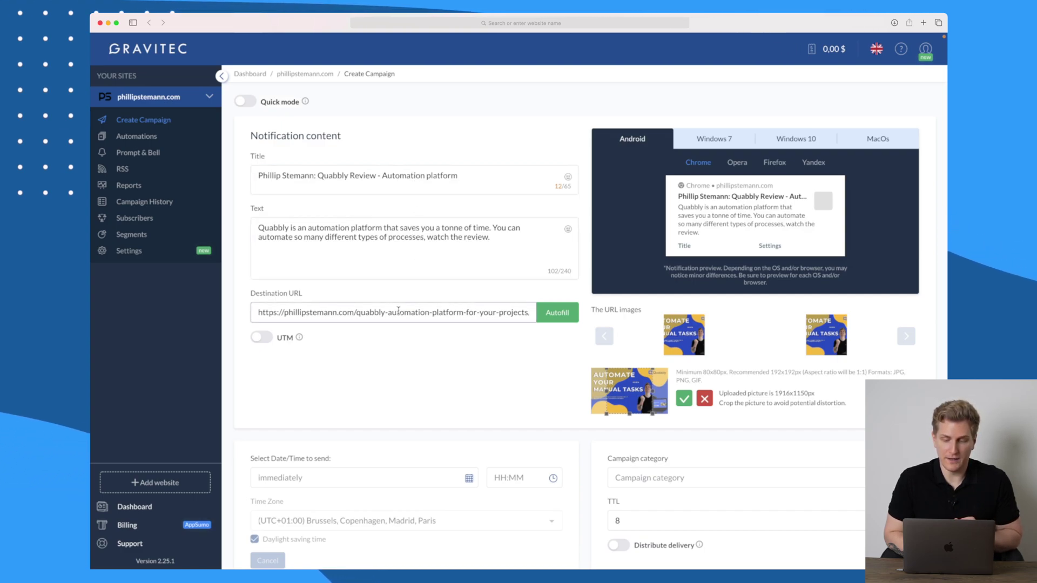
Shift the crop area left and confirm the article image as the icon
left_click_drag(633, 403, 603, 399)
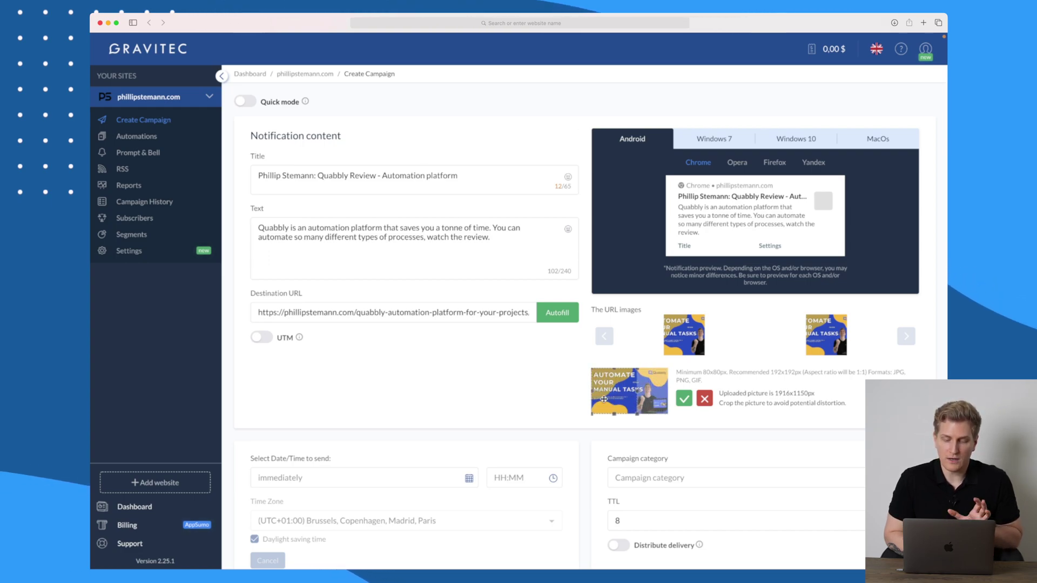
left_click(683, 399)
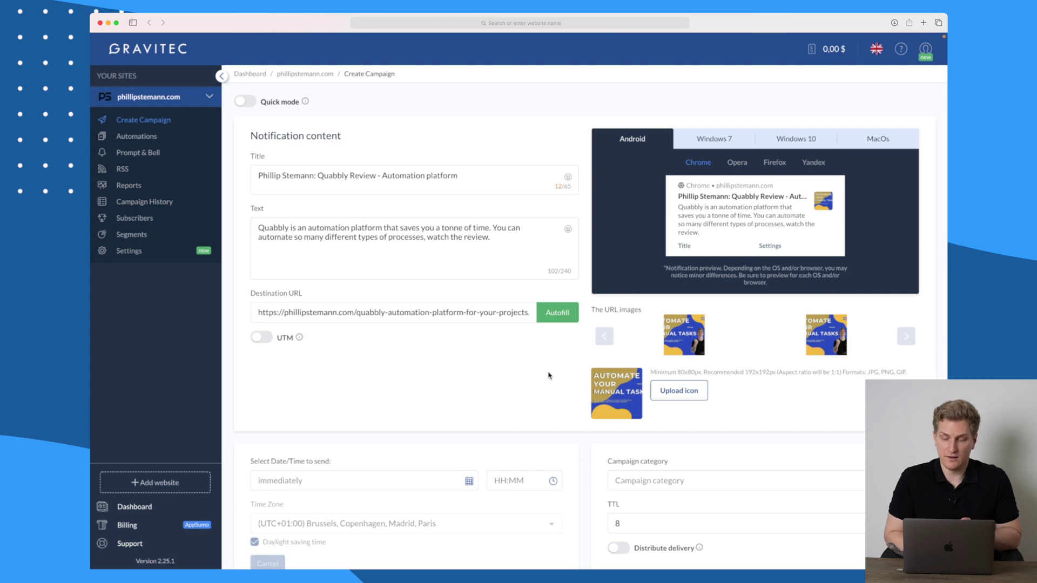
scroll(548, 375, "down", 3)
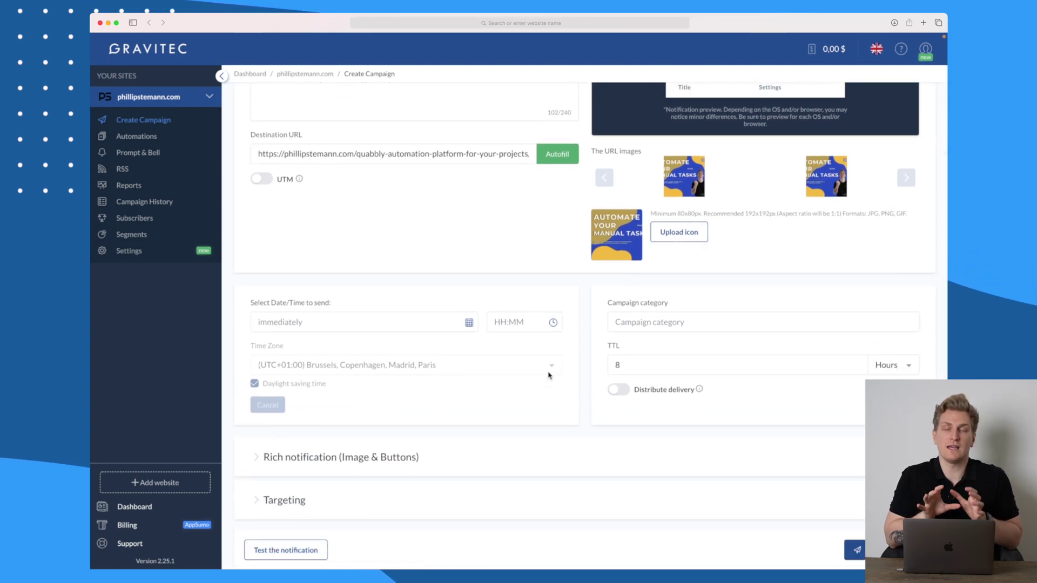
scroll(548, 375, "up", 3)
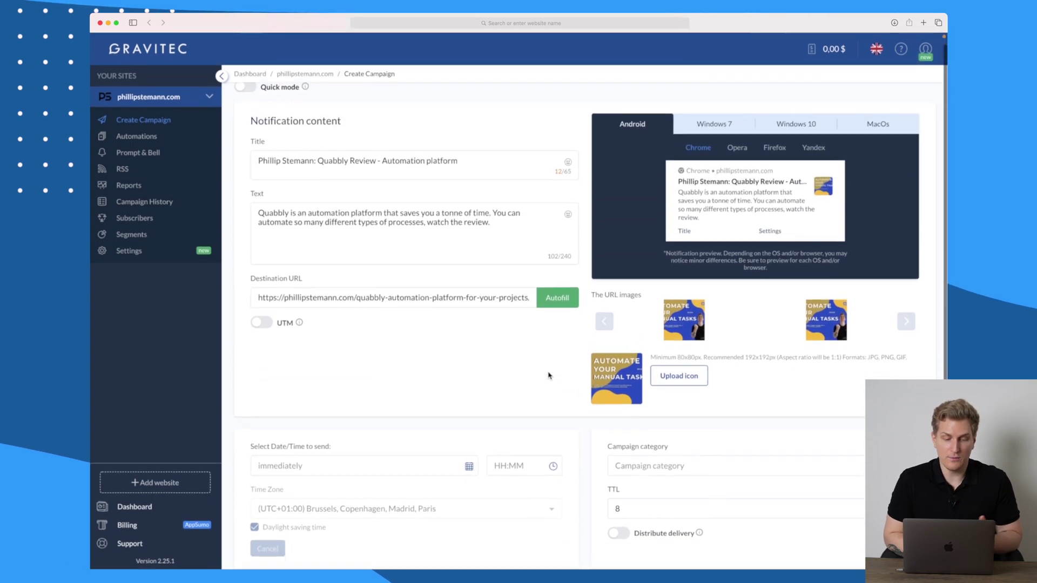
scroll(548, 375, "down", 4)
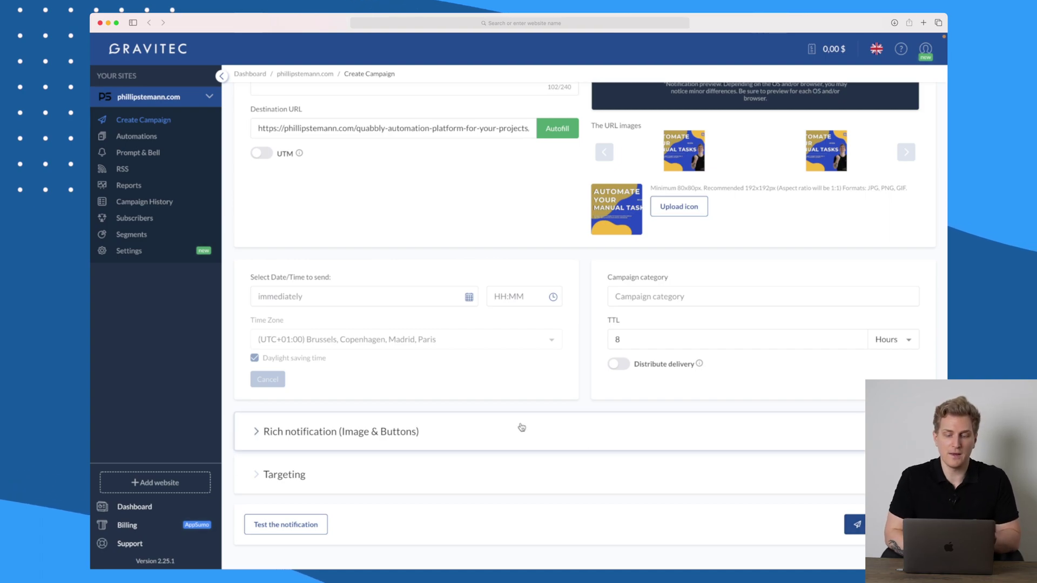
scroll(521, 428, "up", 3)
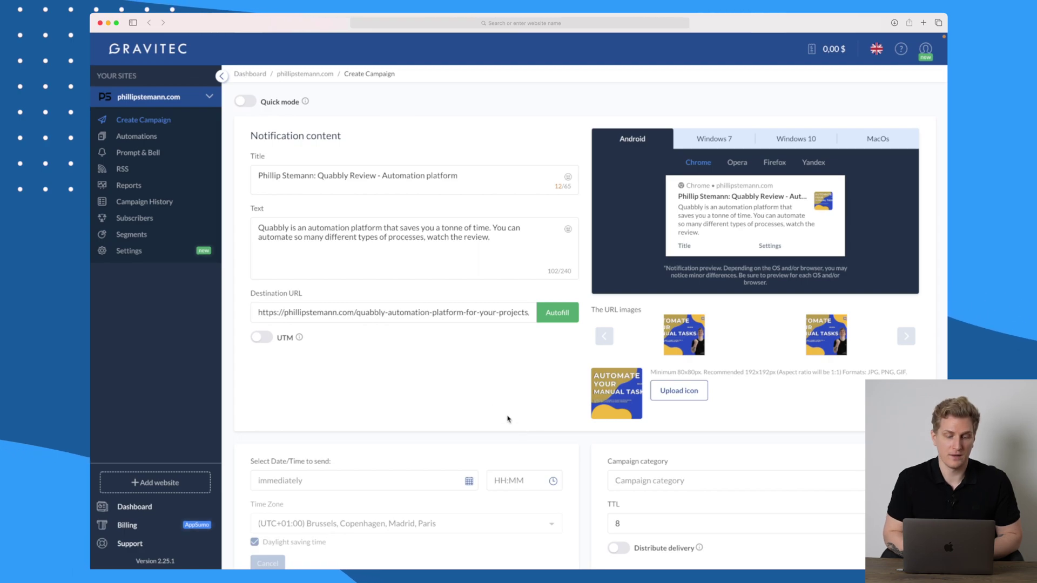
left_click(149, 138)
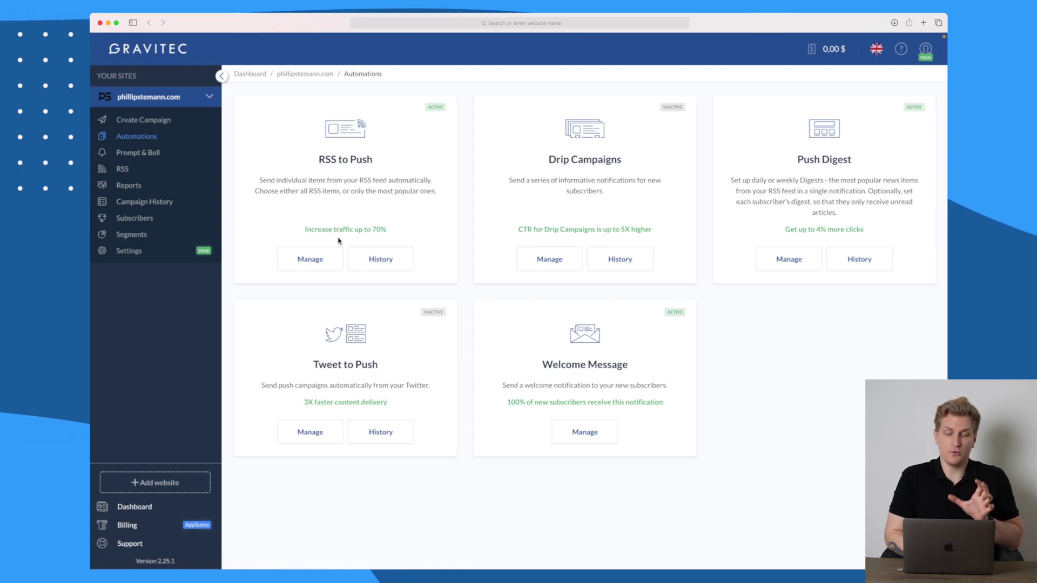
left_click(319, 259)
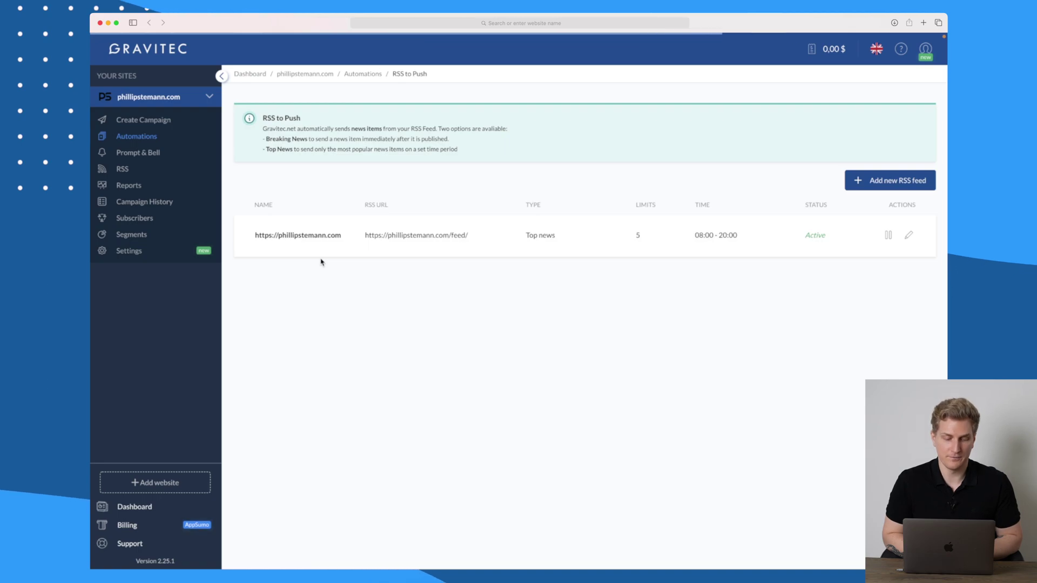
left_click(307, 236)
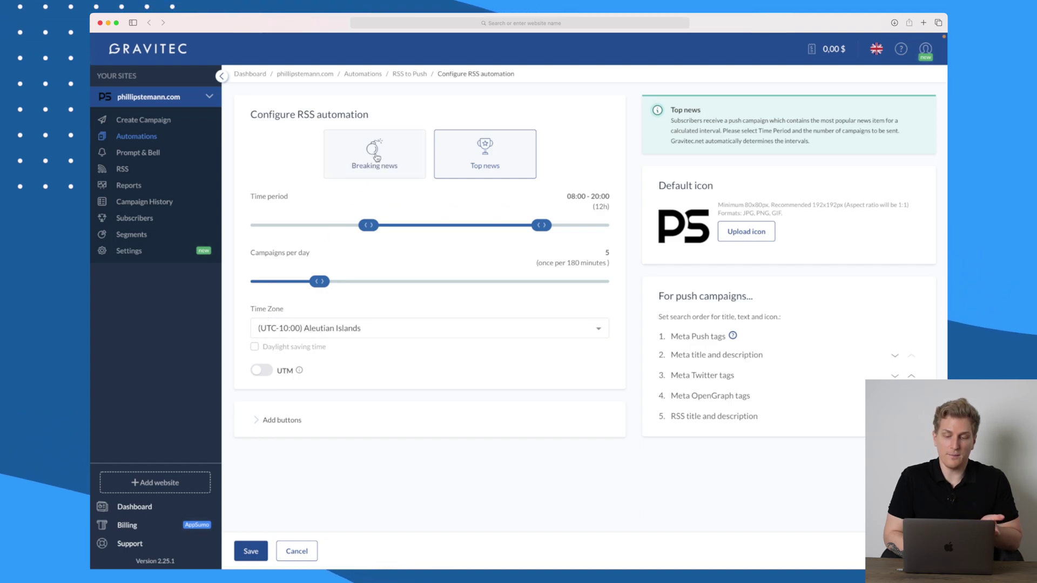
left_click(283, 421)
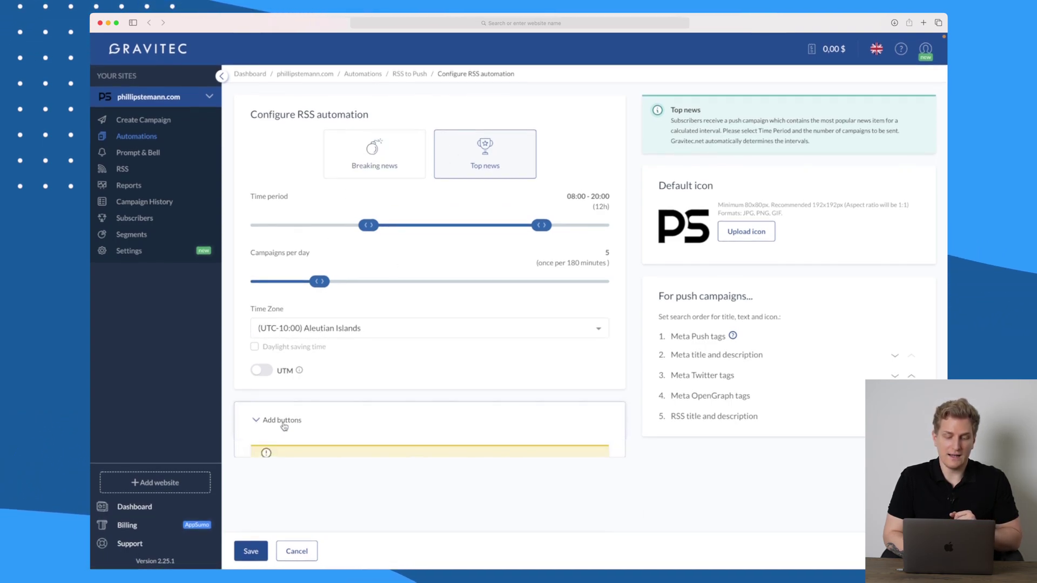
scroll(284, 427, "down", 5)
scroll(283, 423, "up", 5)
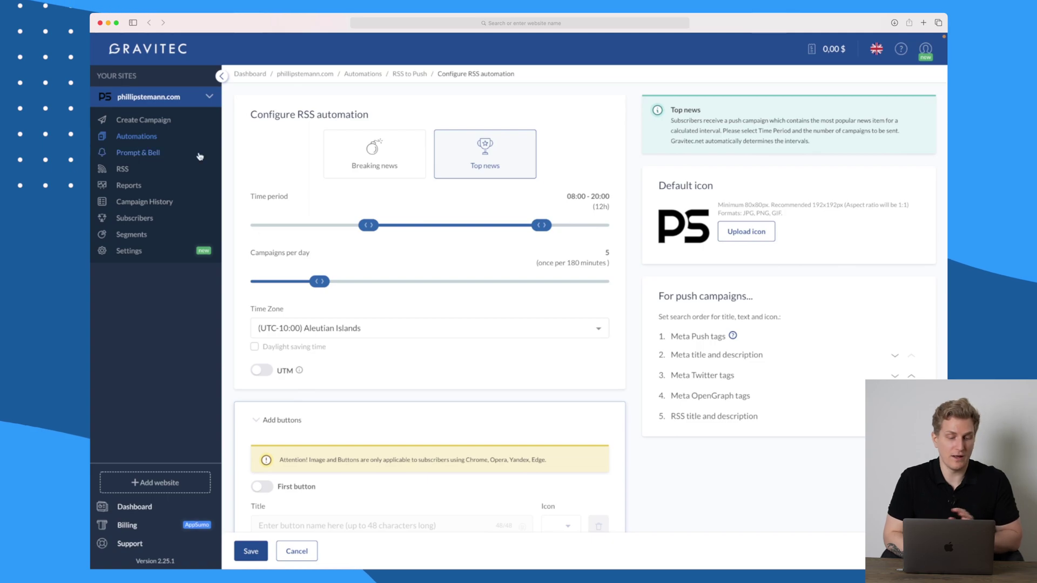
left_click(149, 136)
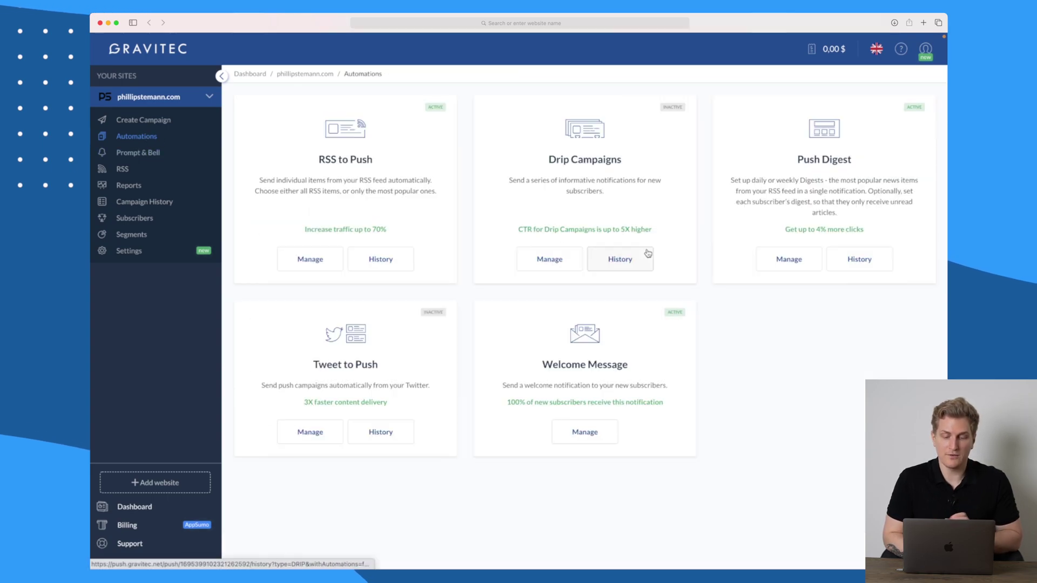
Create the drip campaign 'YouTube Drip Campaign' with a 3-day interval, starting 15.02.2022
left_click(550, 258)
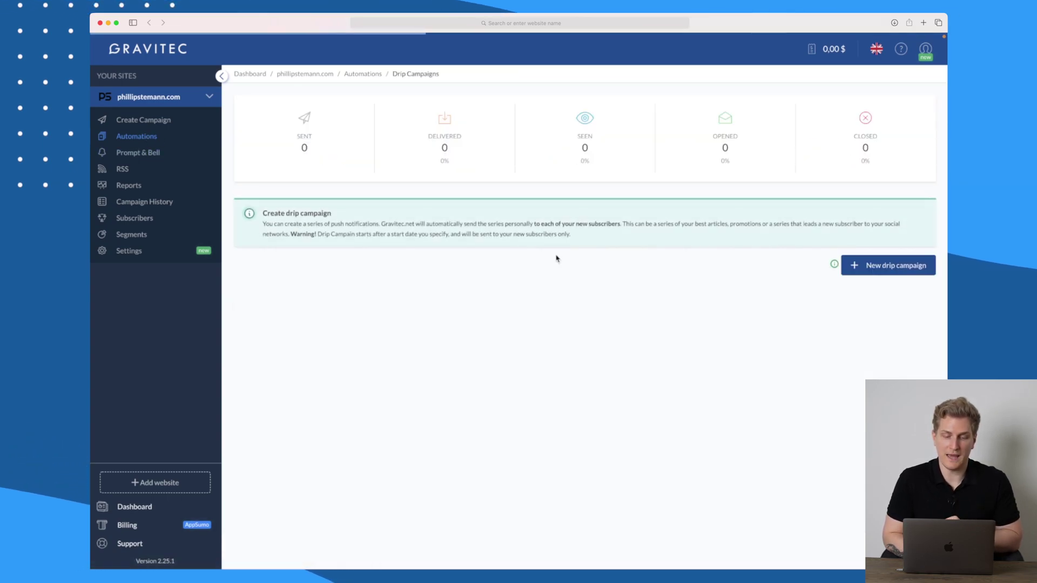
left_click(889, 266)
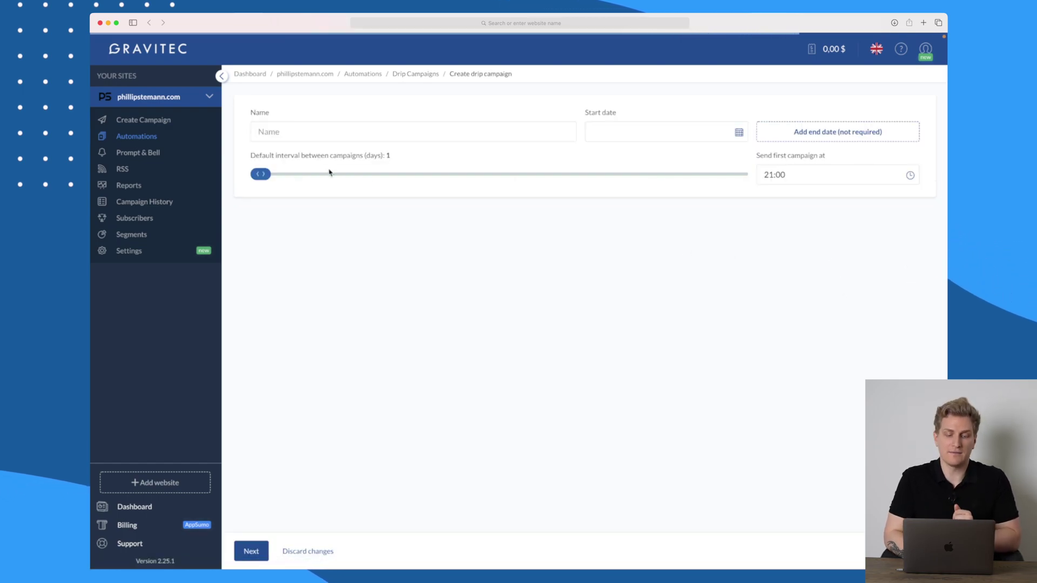
left_click_drag(303, 174, 388, 176)
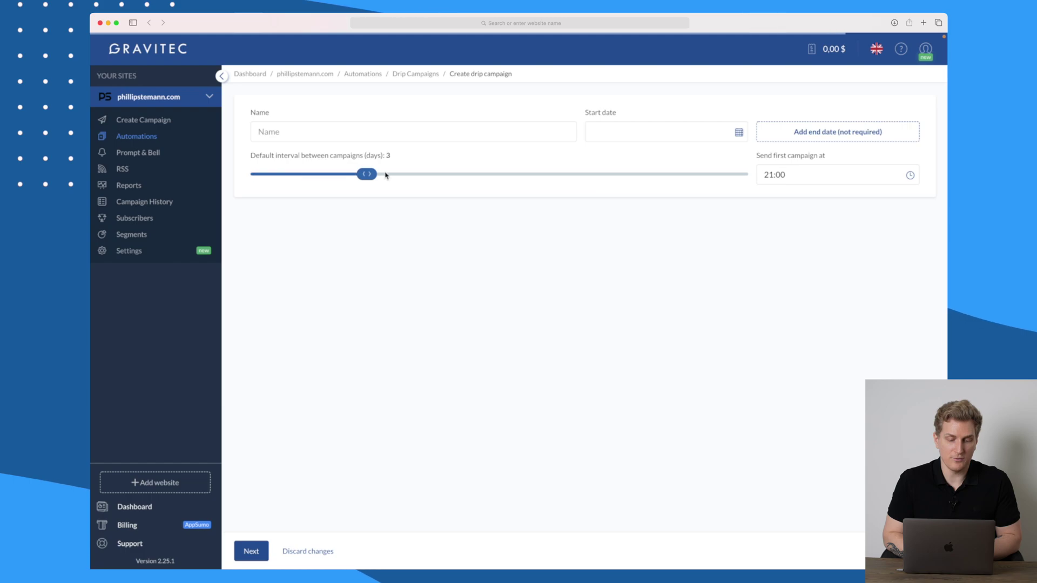
left_click(324, 131)
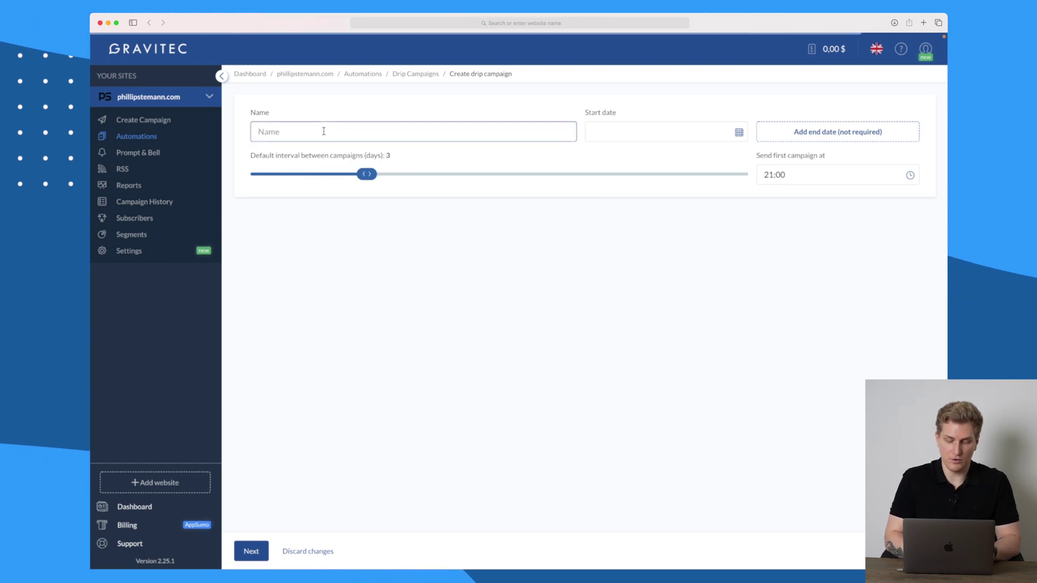
type("YouTube Dr")
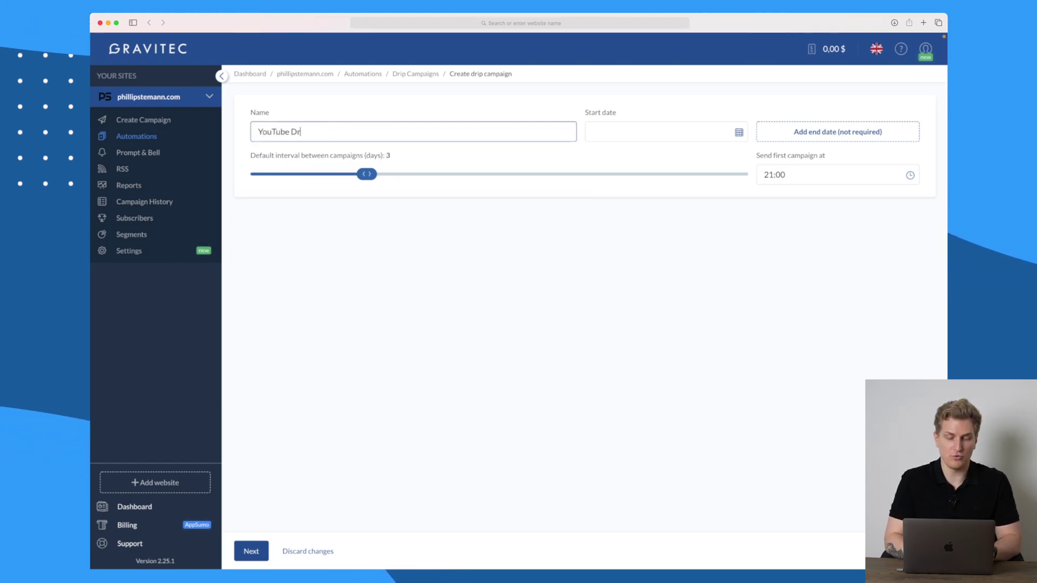
type("ip Campaign")
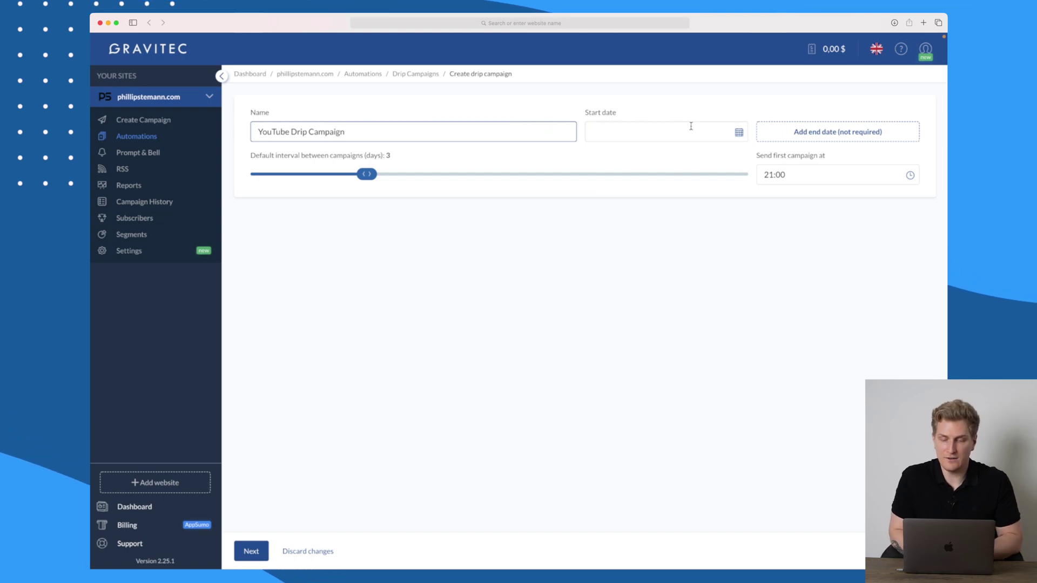
left_click(690, 126)
left_click(618, 231)
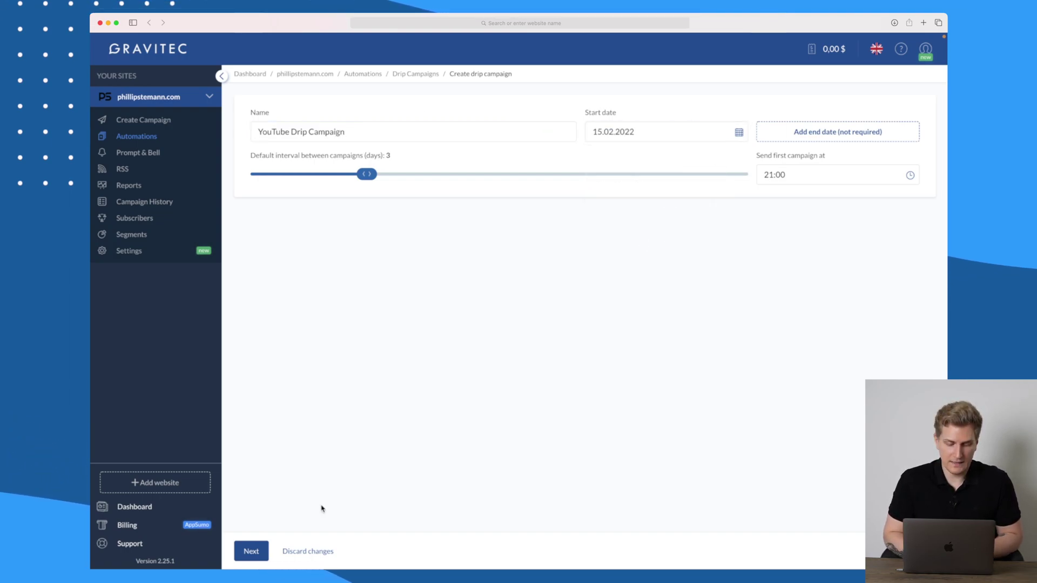
Add the Quabbly Review article as a push in the drip campaign
left_click(251, 551)
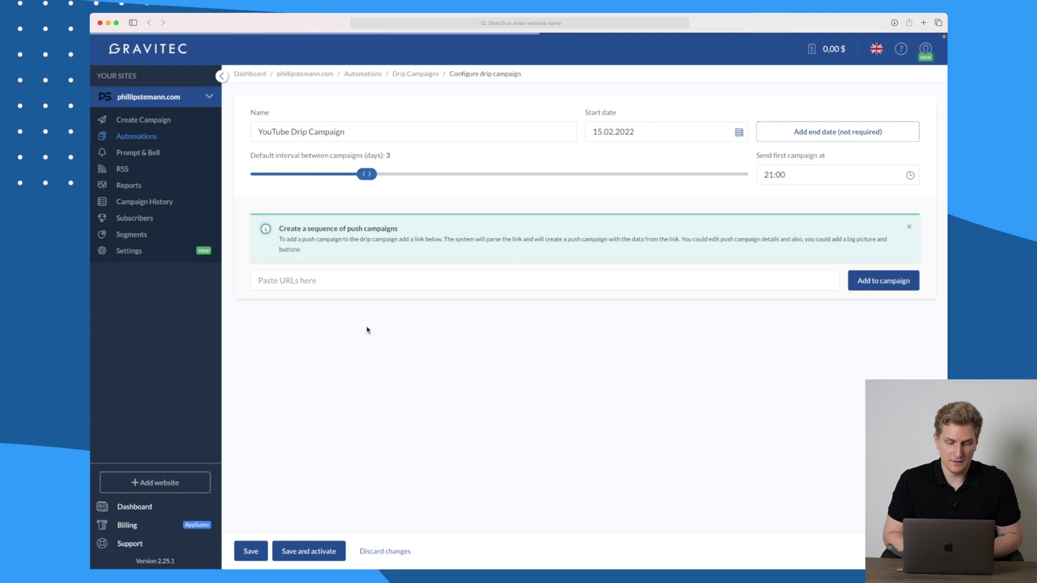
left_click(350, 277)
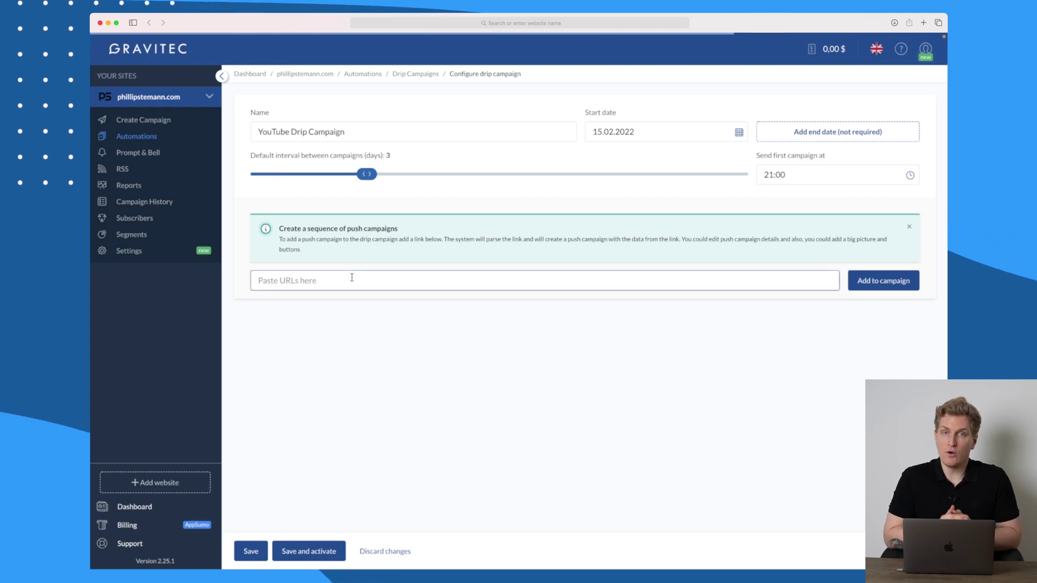
type("https://phillipstemann.com/quabbly-automation-platform-for-your-projects/")
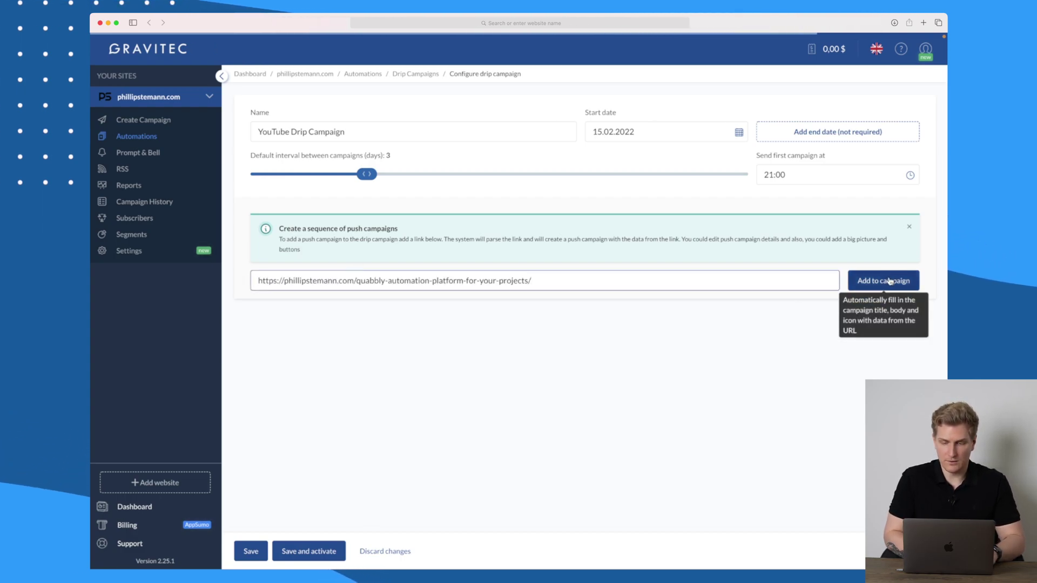
left_click(890, 280)
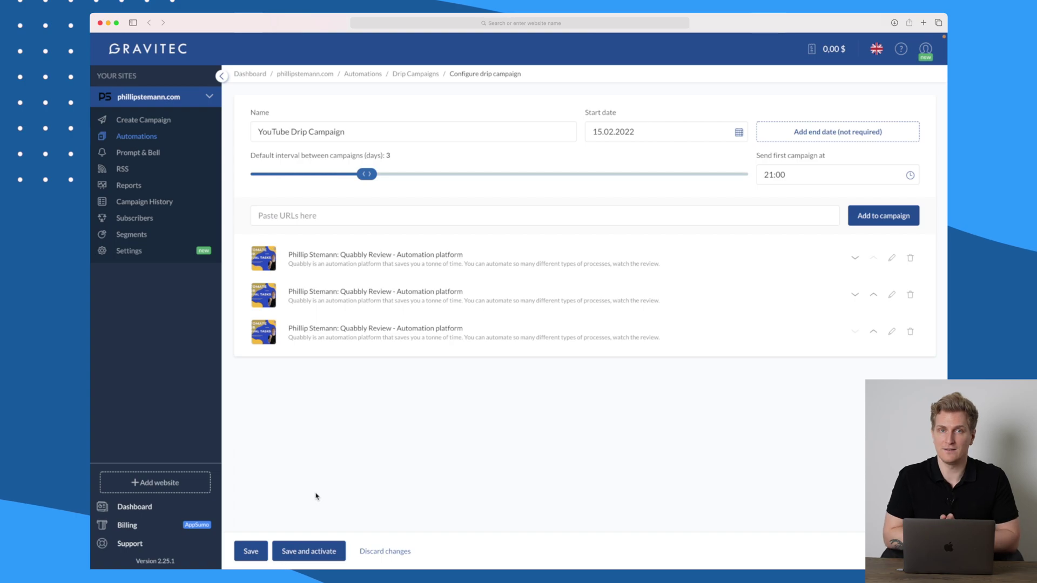
Go from Automations to Push Digest to list the active daily and weekly Friday digests
left_click(142, 137)
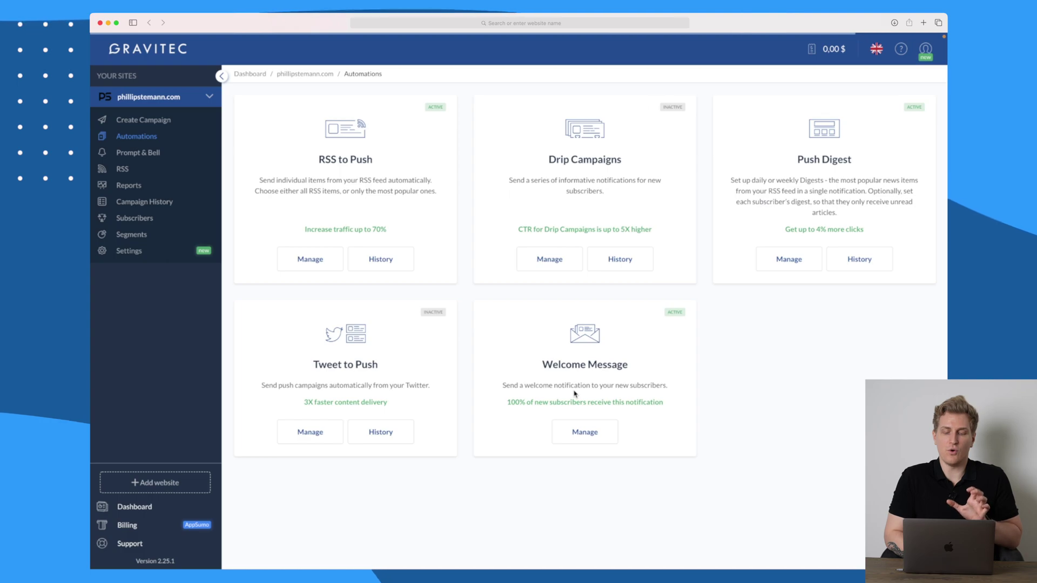
left_click(786, 260)
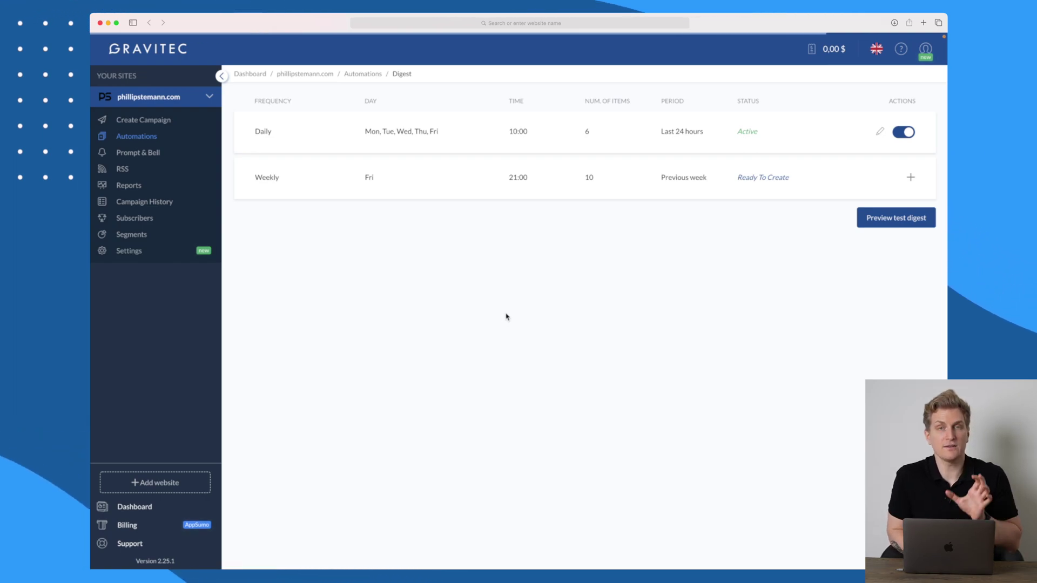
Review the Daily digest settings: Smart type, weekdays at 10:00, 6 items, titled 'News digest'
left_click(275, 131)
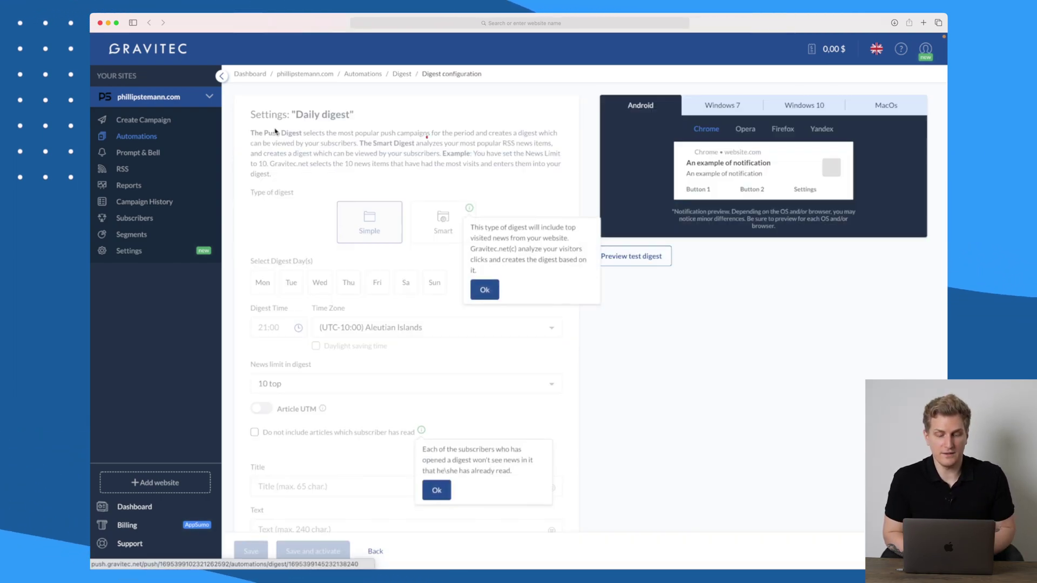
left_click(485, 288)
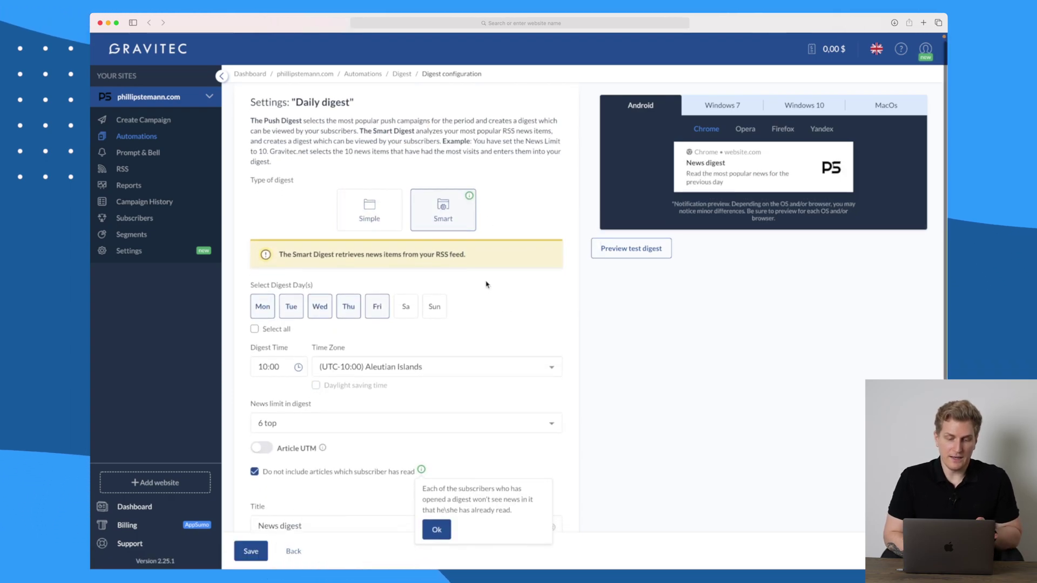
scroll(410, 254, "down", 1)
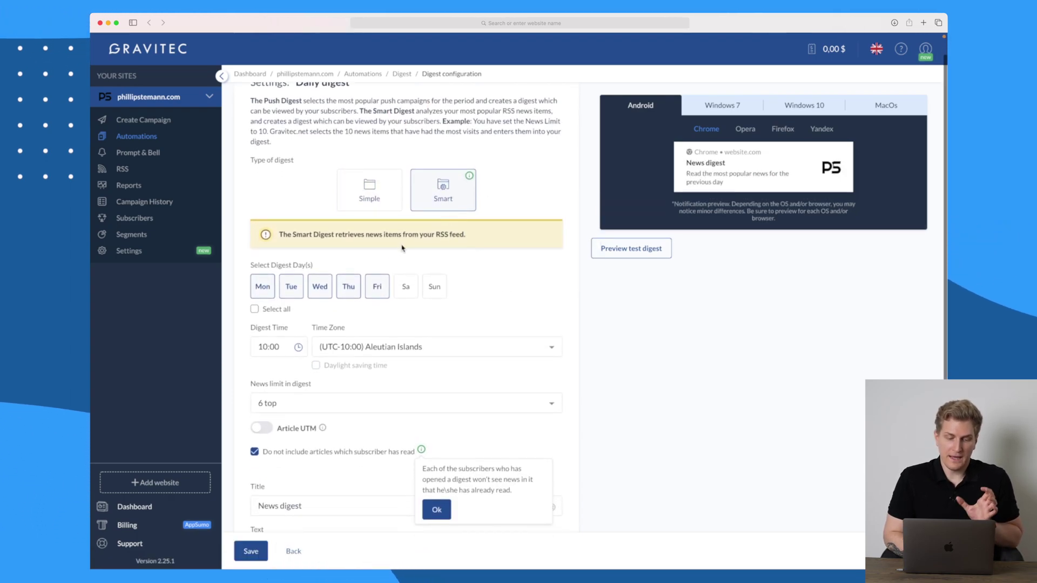
scroll(426, 289, "down", 2)
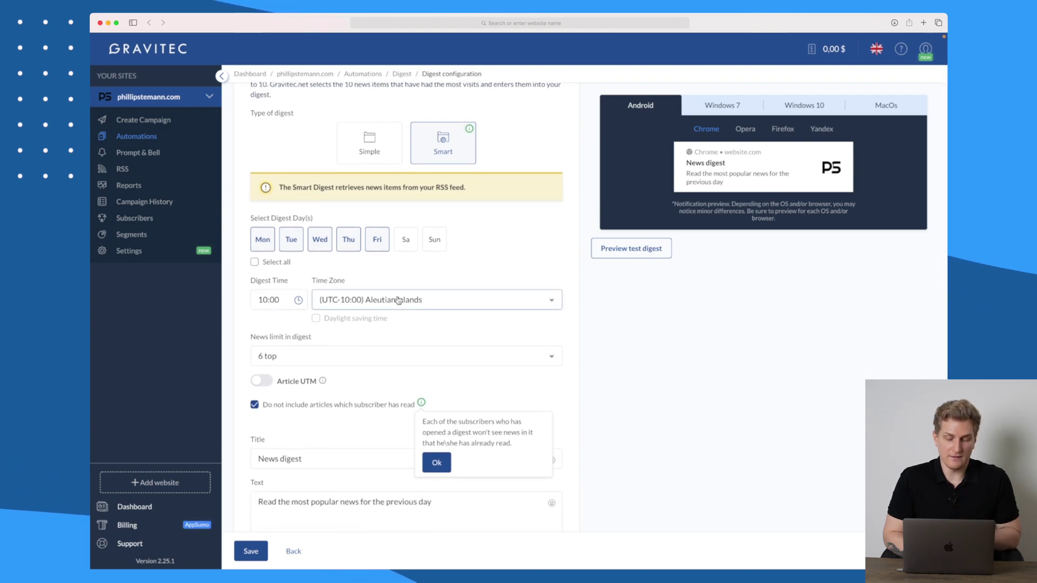
scroll(397, 300, "down", 3)
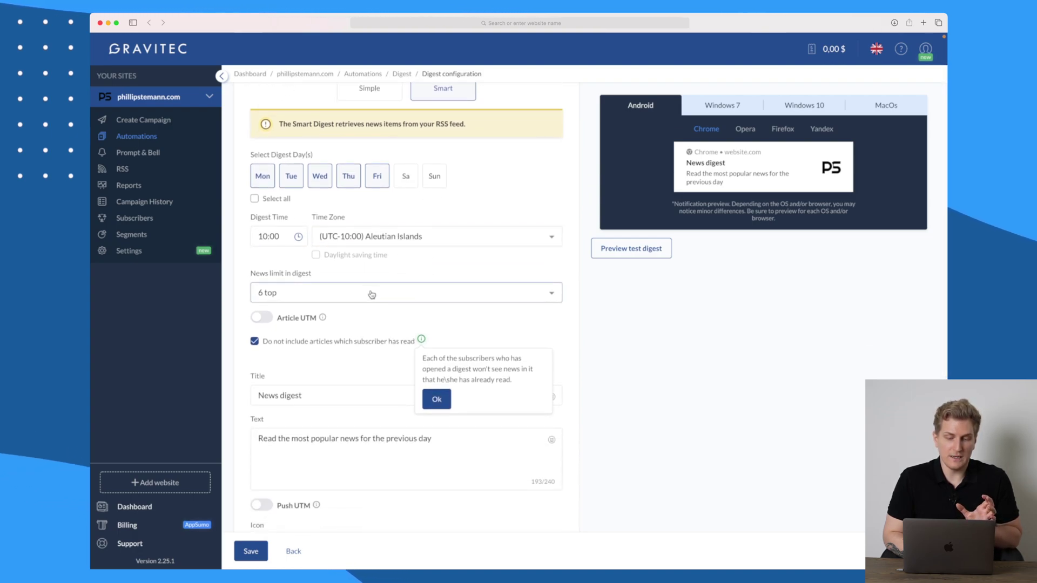
scroll(373, 293, "down", 6)
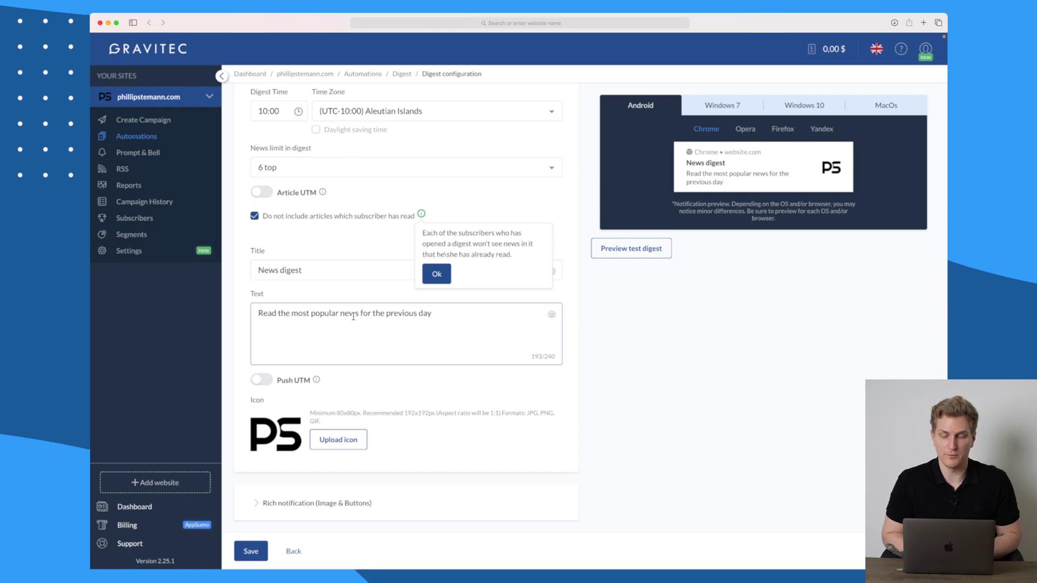
scroll(353, 317, "down", 1)
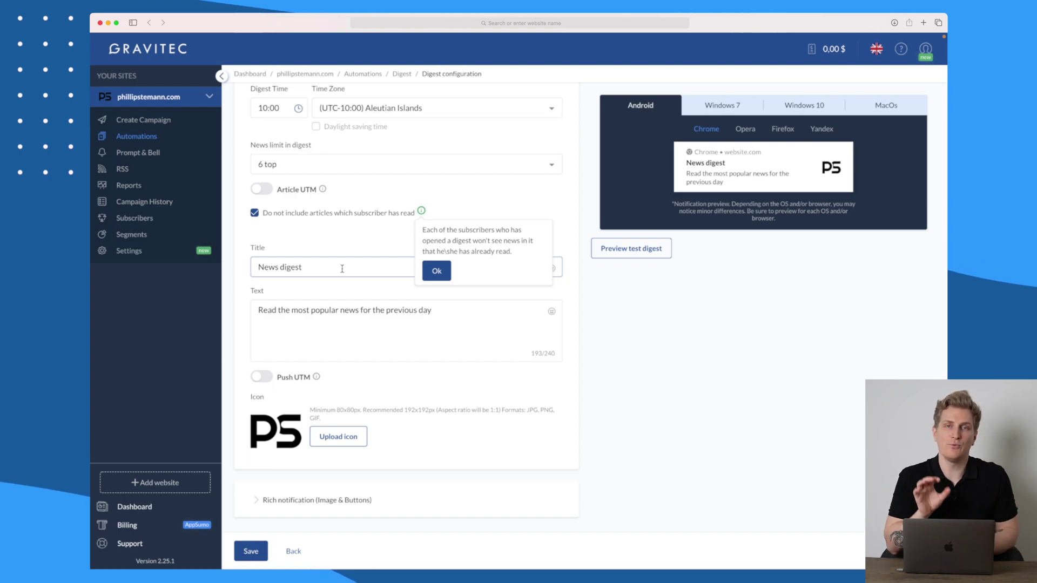
Check the linked Twitter account's Tweet to Push settings: empty hashtags, 1 campaign per day
left_click(136, 136)
left_click(310, 432)
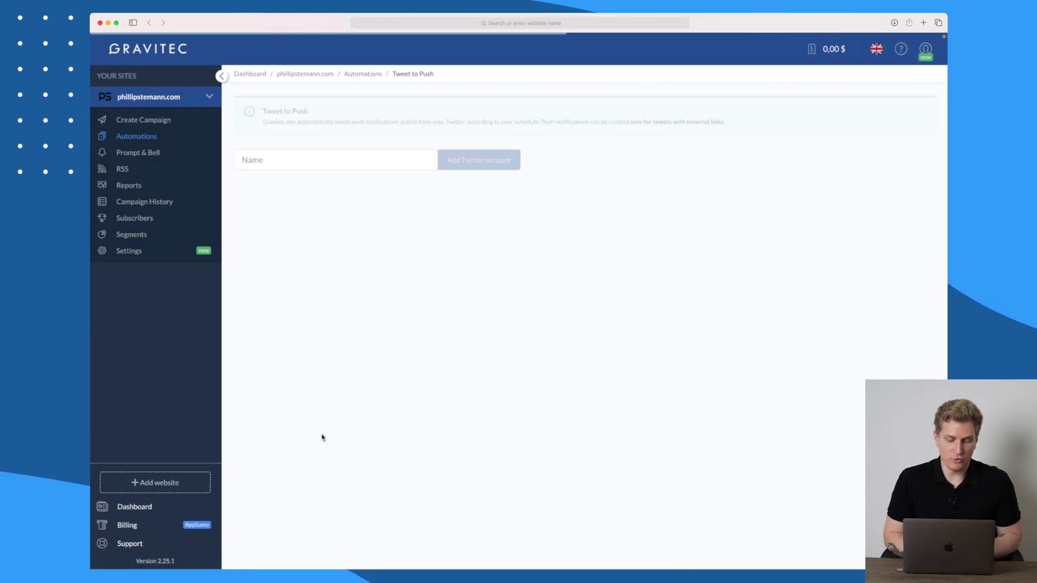
left_click(562, 222)
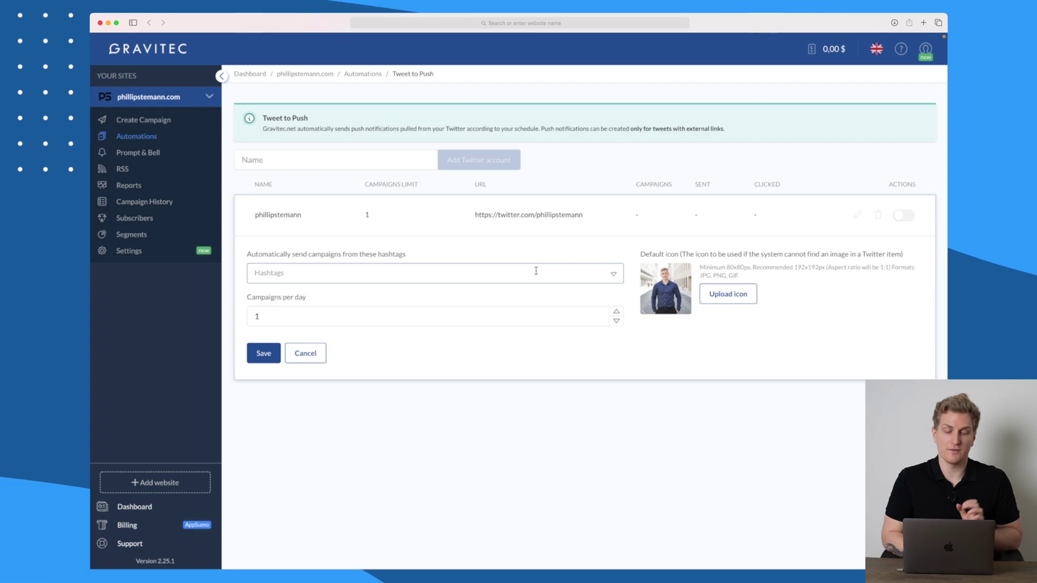
Look over the Welcome Message automation, then view the Toast permission prompt with its 2-second delay
left_click(147, 137)
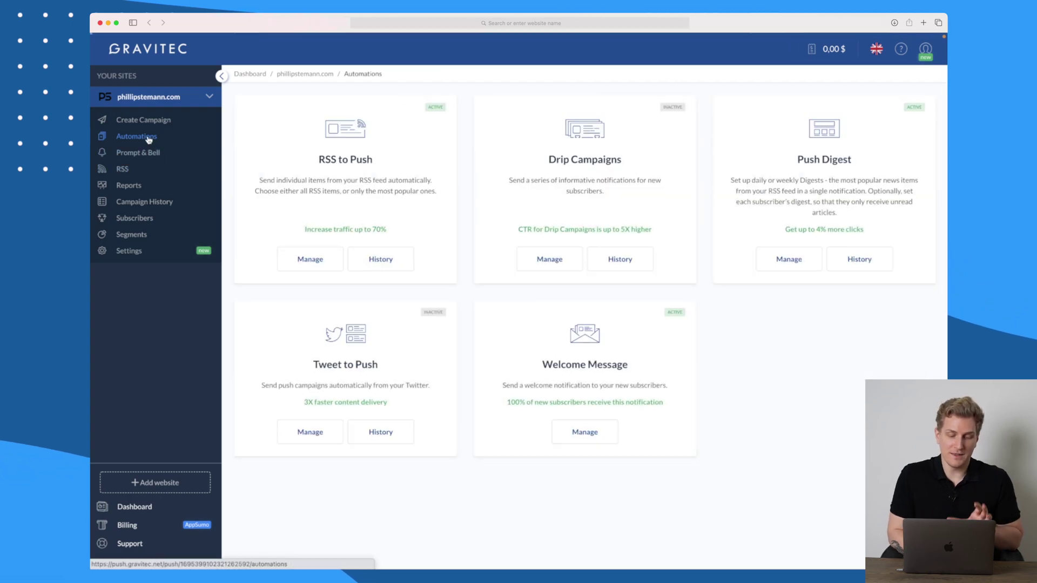
left_click(600, 436)
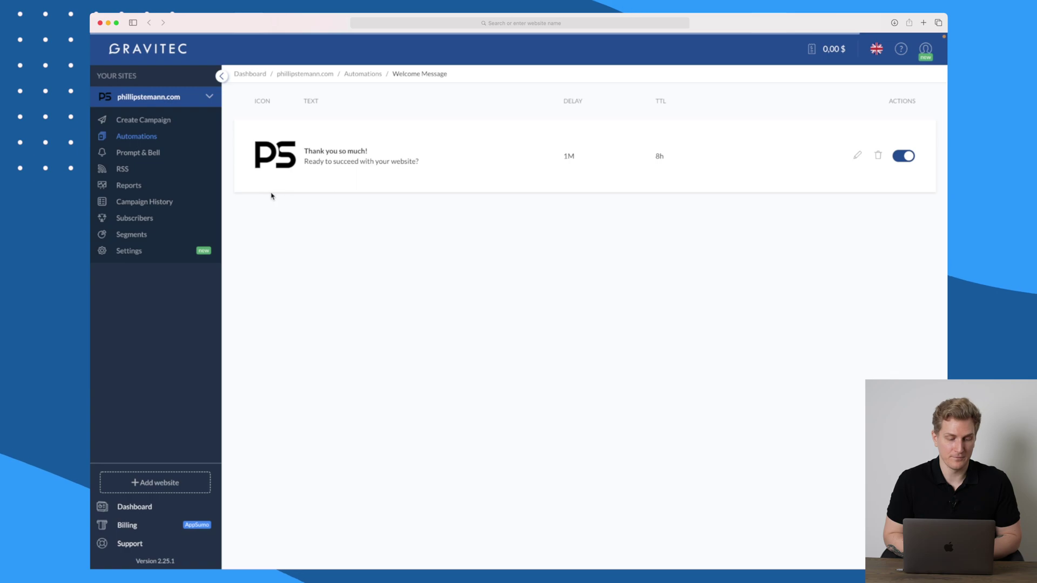
left_click(157, 157)
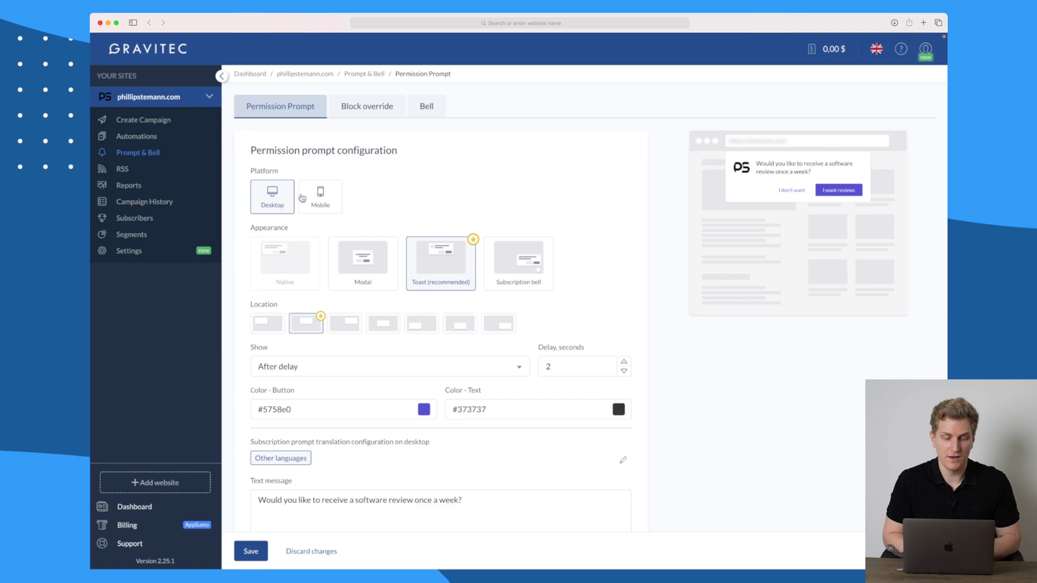
Preview the permission prompt on mobile and desktop, and as Modal, Toast and Subscription bell styles
left_click(323, 198)
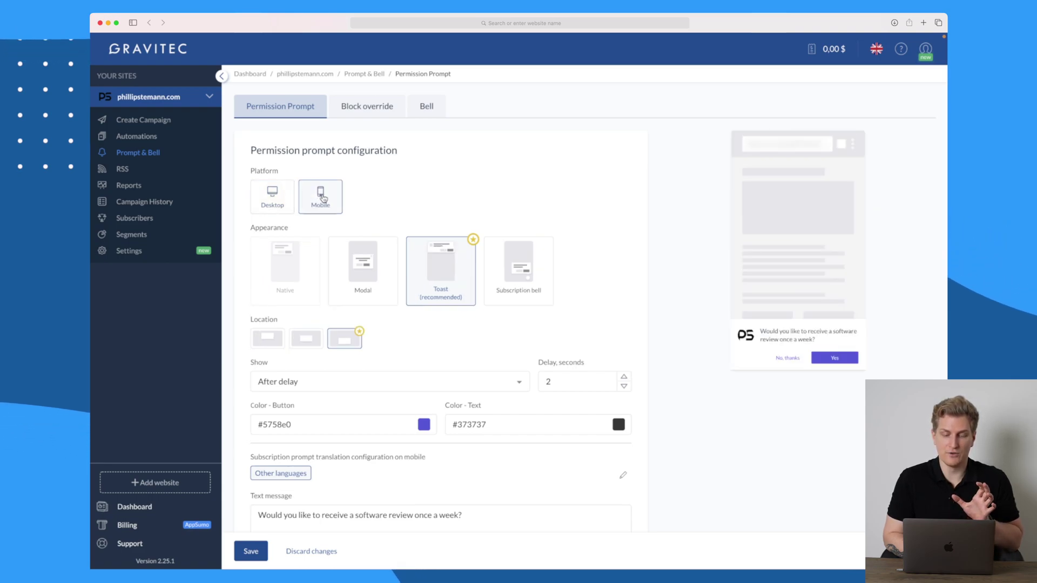
left_click(279, 202)
scroll(279, 203, "down", 1)
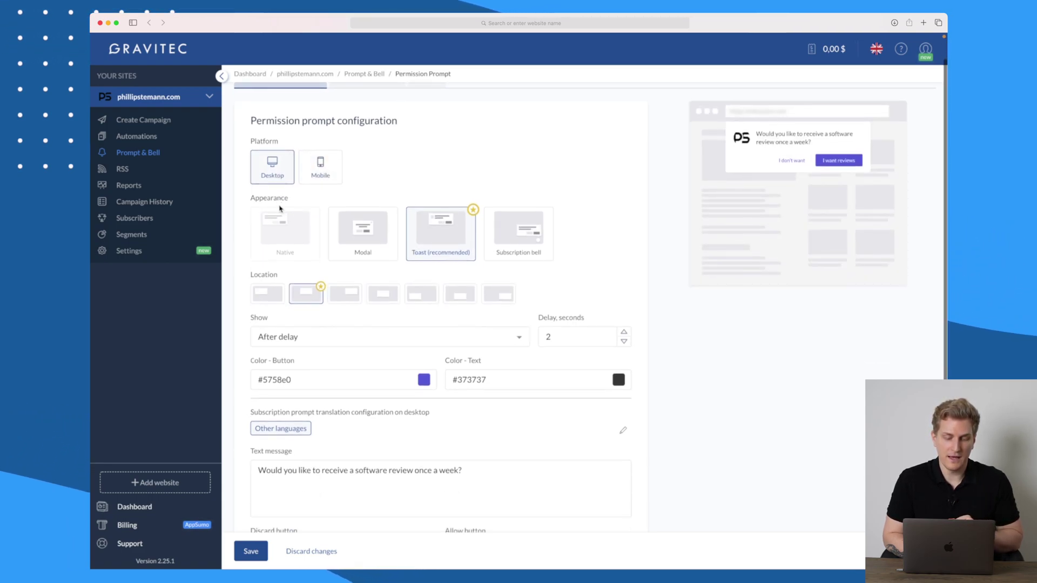
left_click(363, 234)
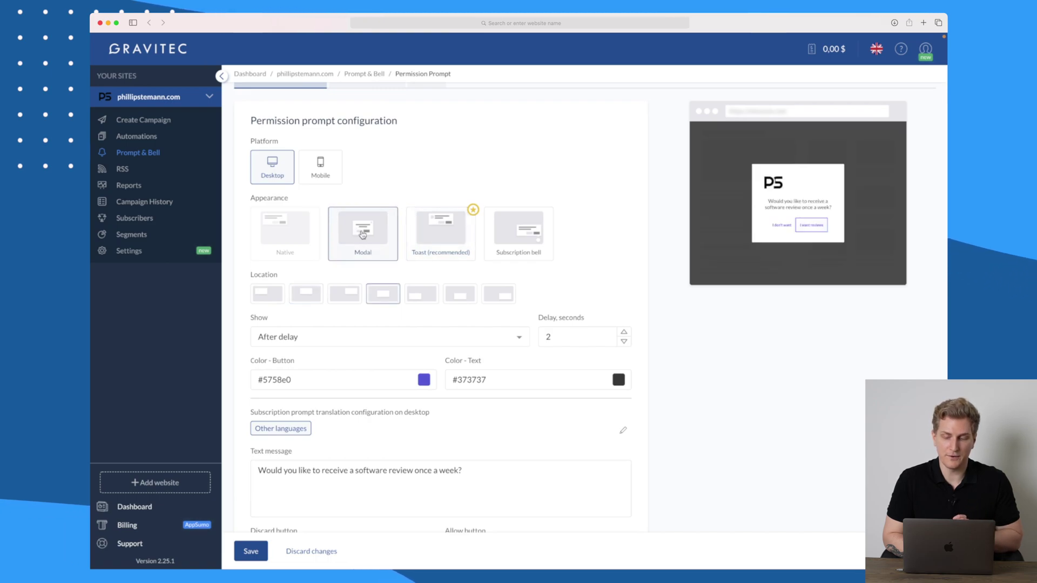
left_click(433, 243)
left_click(522, 241)
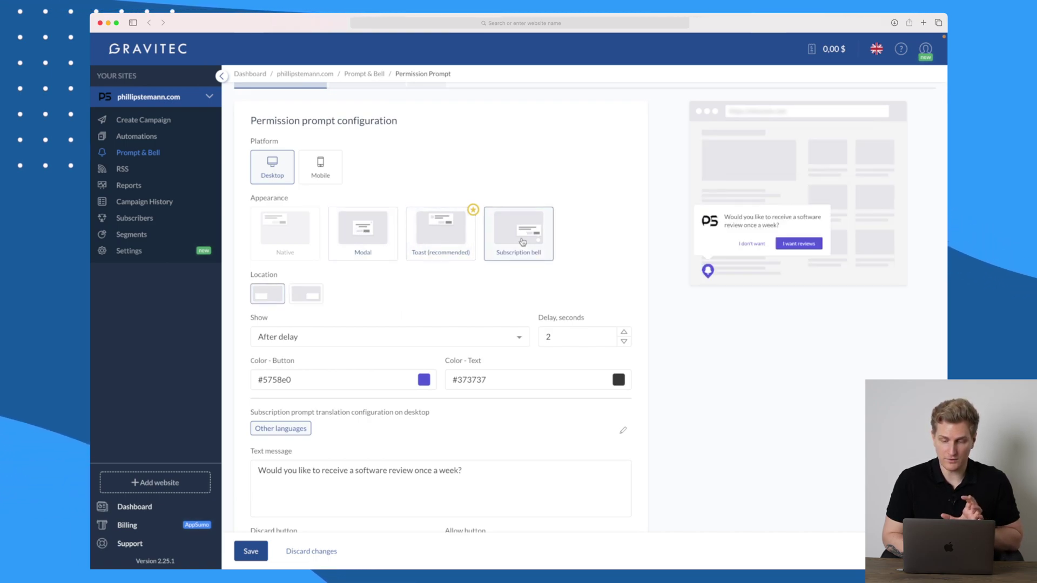
left_click(445, 232)
scroll(445, 233, "down", 1)
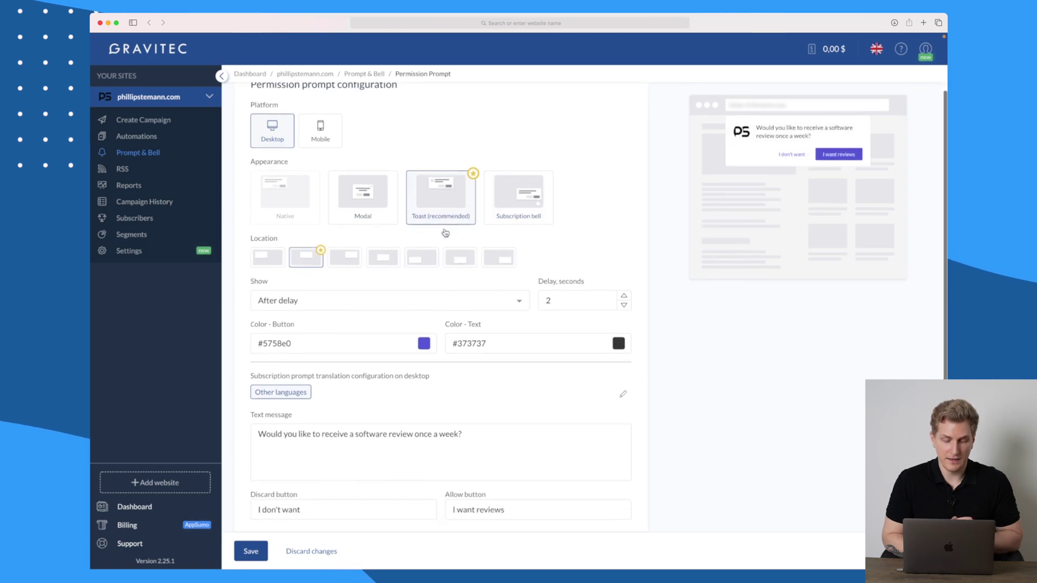
scroll(421, 284, "down", 1)
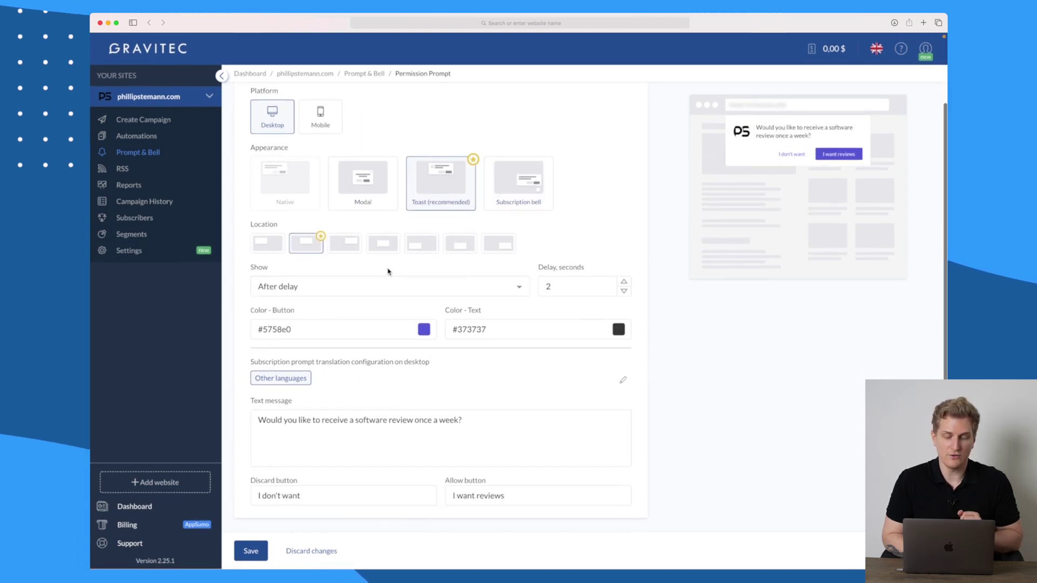
Inspect the prompt message and 'I don't want' button text, switch to Mobile, then try leaving for Block override
left_click(479, 425)
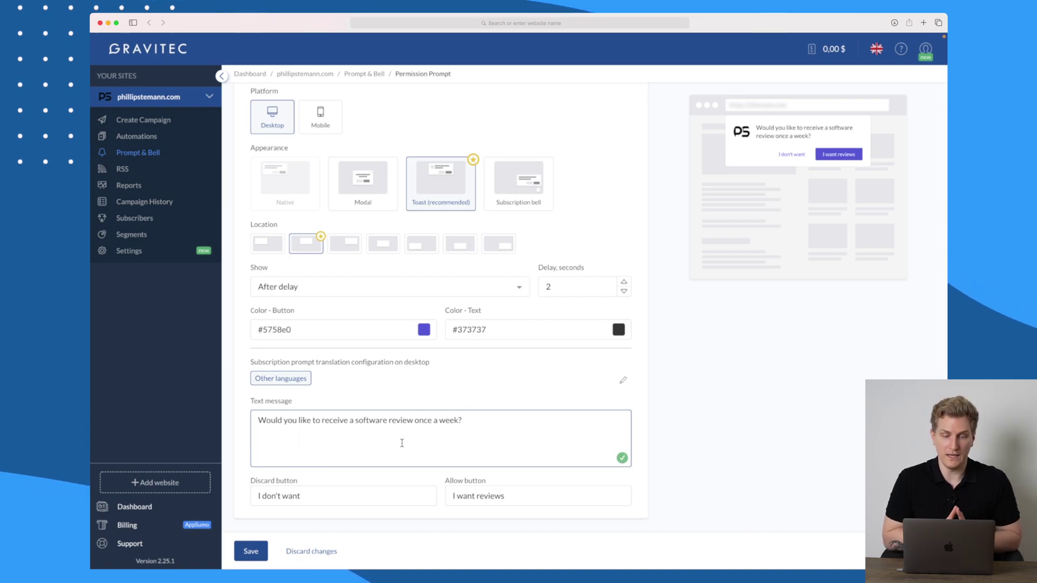
left_click(312, 495)
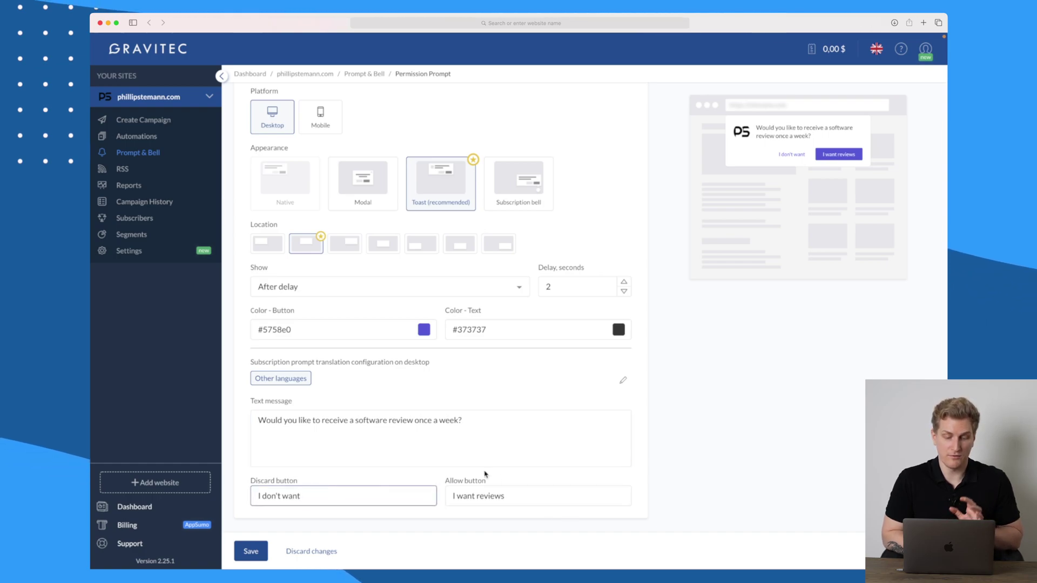
scroll(485, 474, "up", 10)
left_click(319, 200)
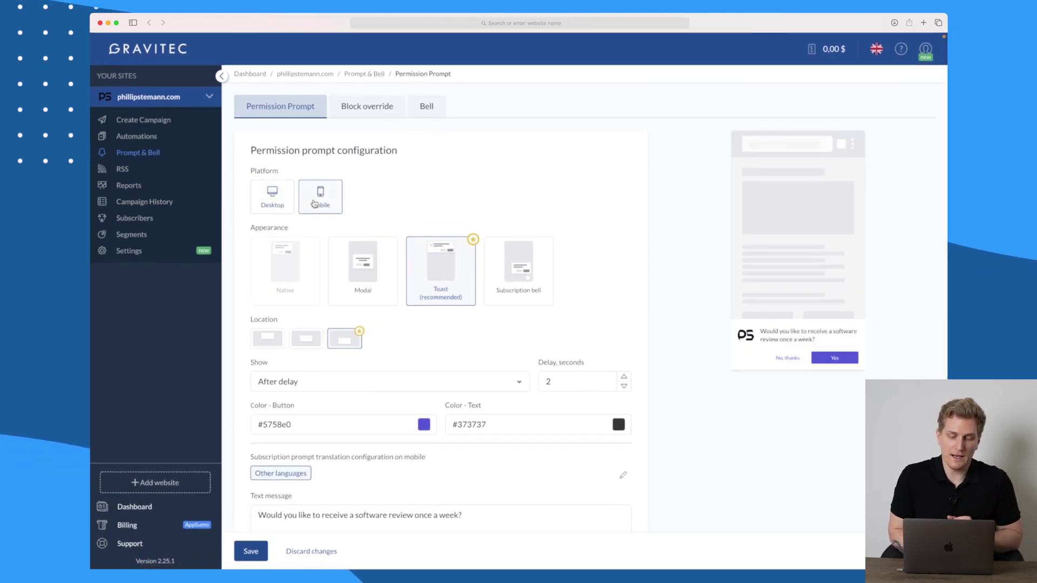
scroll(317, 203, "down", 1)
scroll(319, 429, "down", 2)
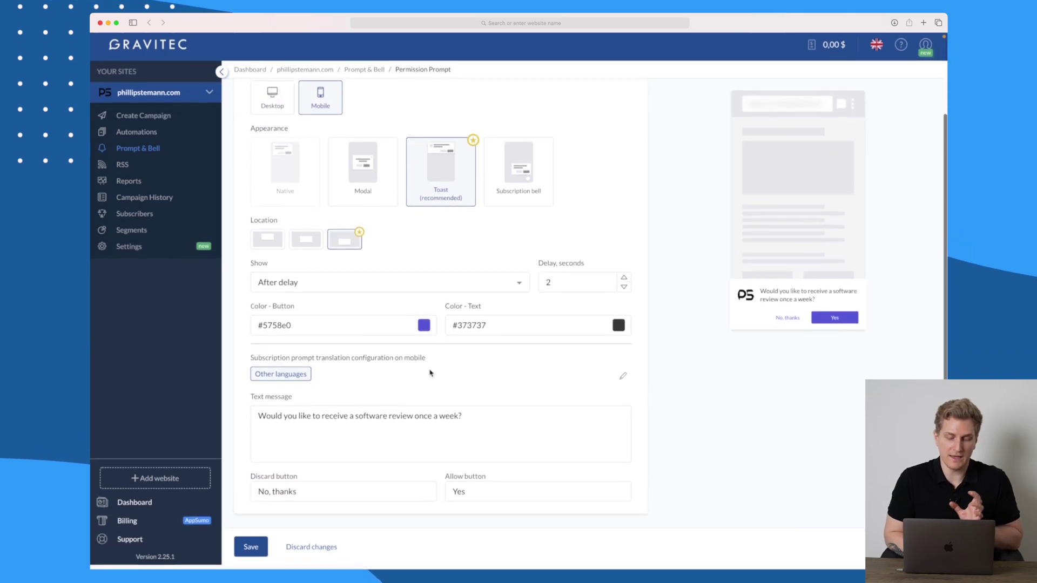
scroll(319, 430, "up", 3)
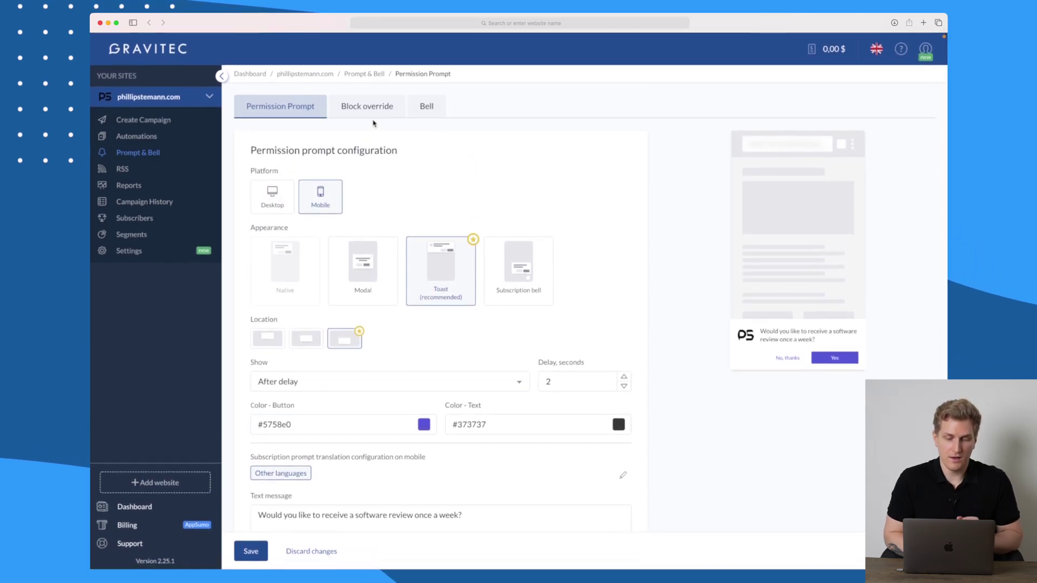
left_click(377, 106)
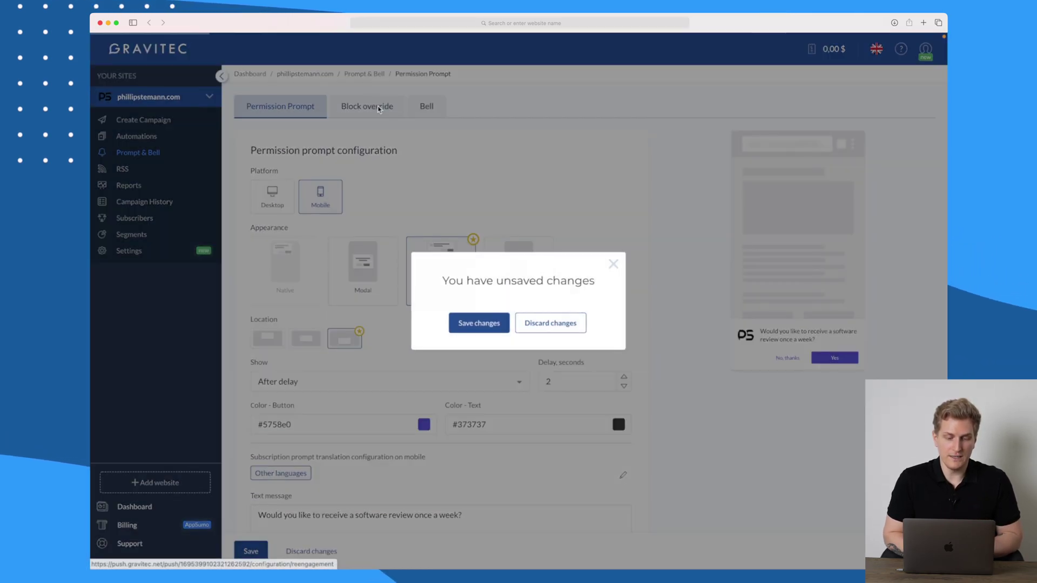
Discard the unsaved prompt edits, review Block override, and bring up the Bell Configurator
left_click(554, 322)
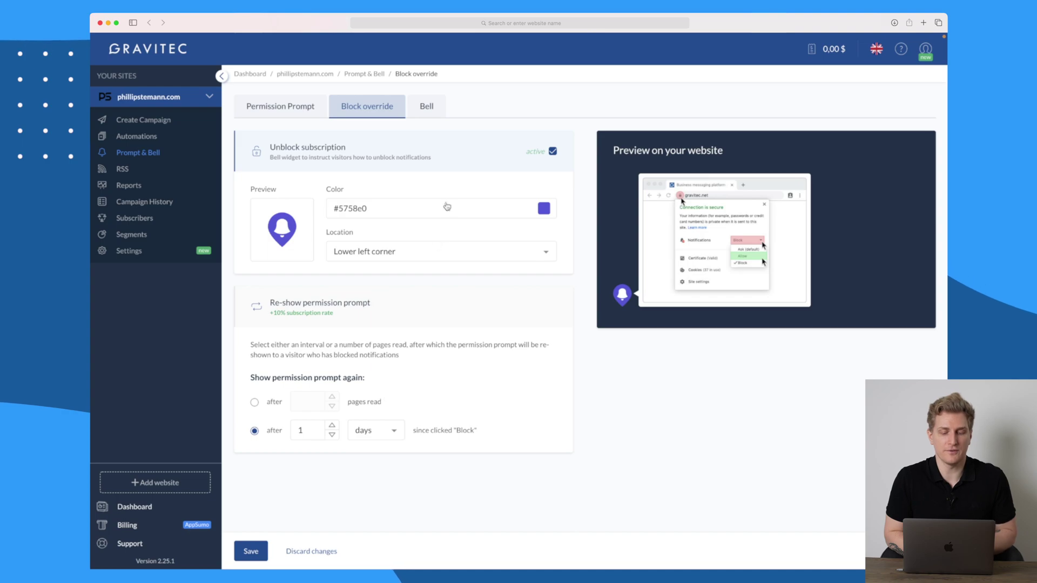
left_click(426, 106)
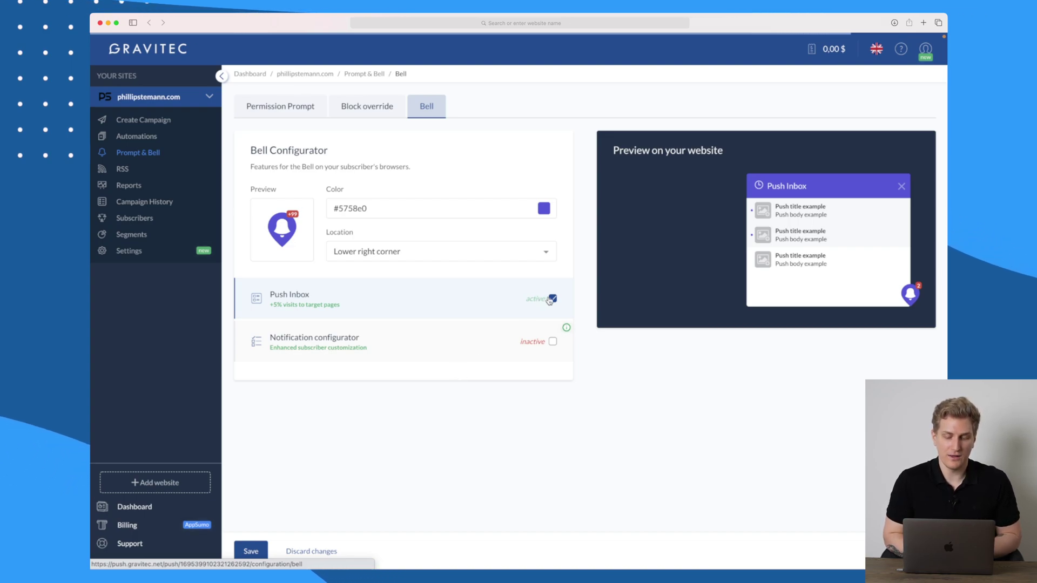
Enable the bell's Notification configurator, then switch it back off
left_click(553, 343)
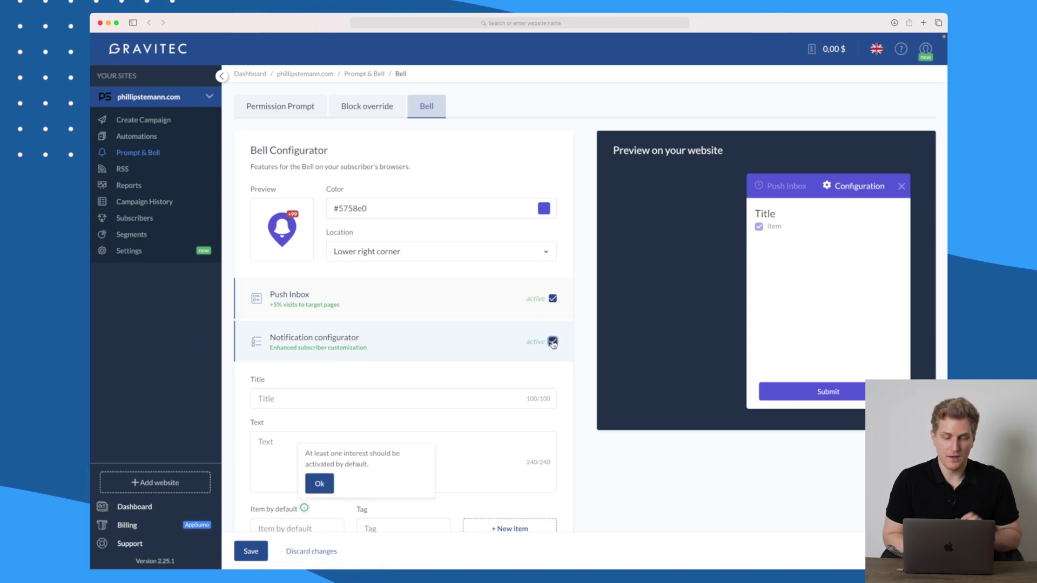
left_click(552, 342)
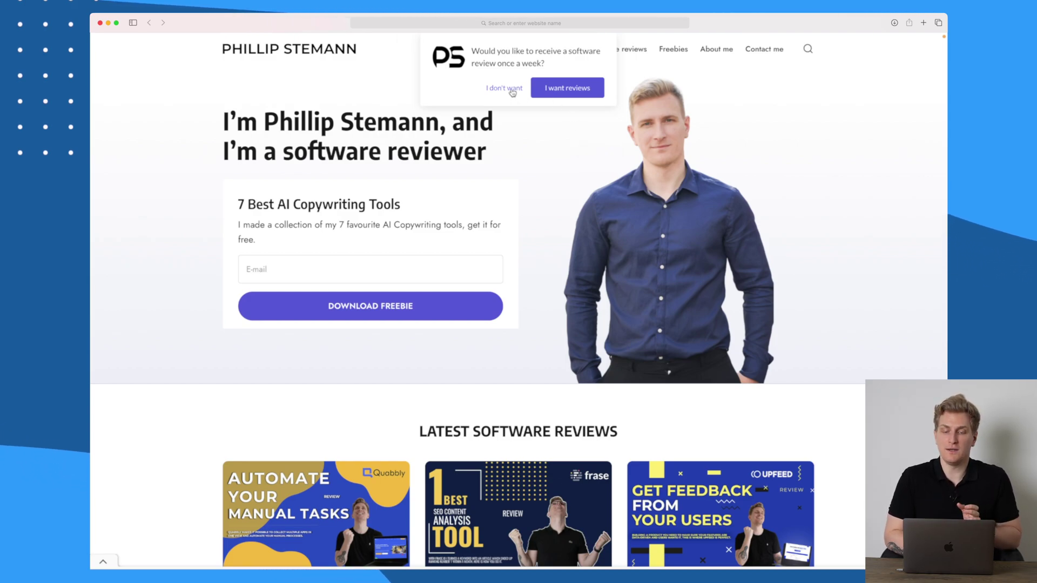
Accept 'I want reviews', allow browser notifications, and close the Push History panel
left_click(573, 88)
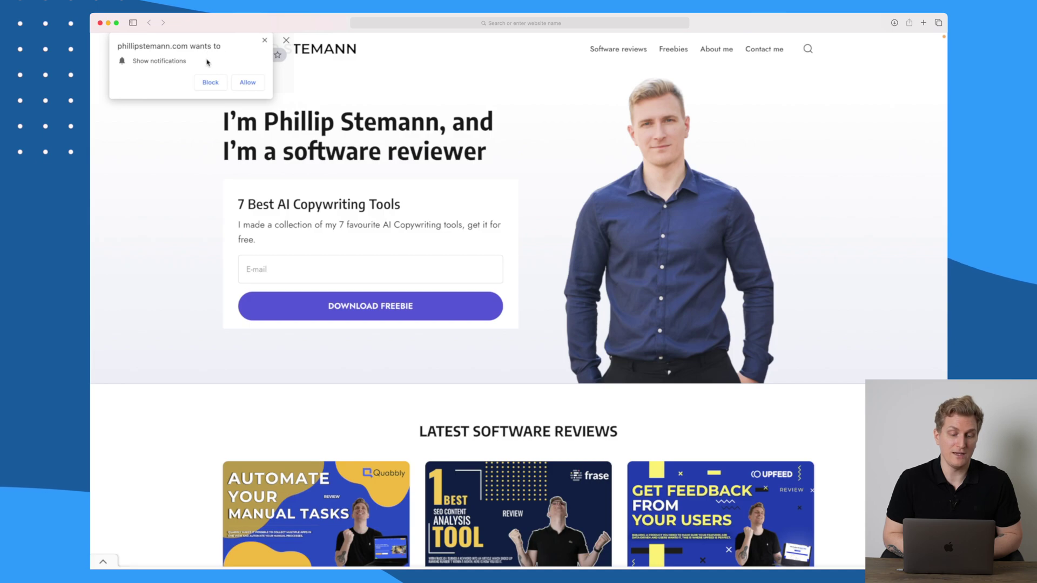
left_click(247, 85)
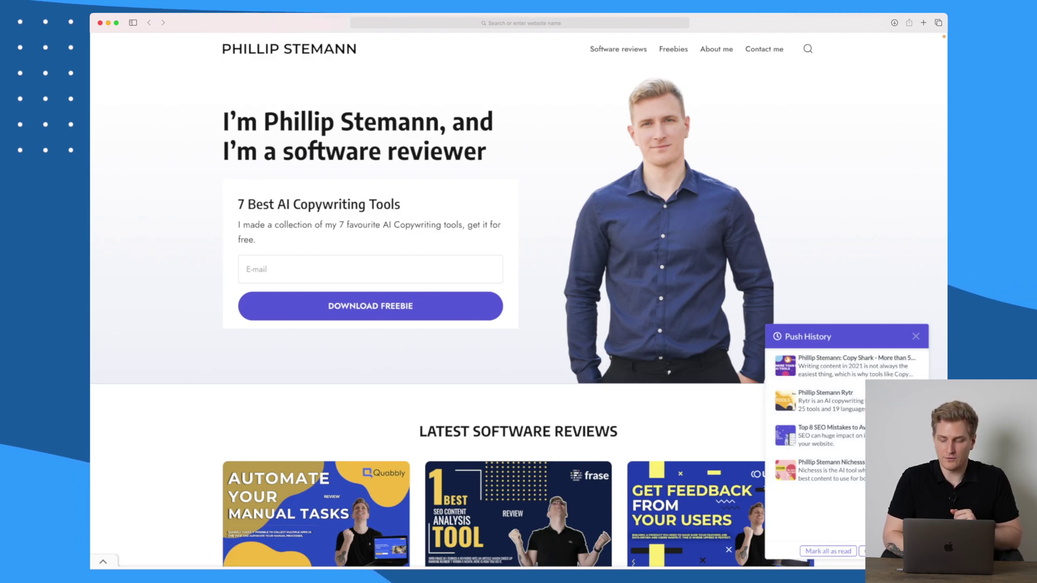
left_click(874, 551)
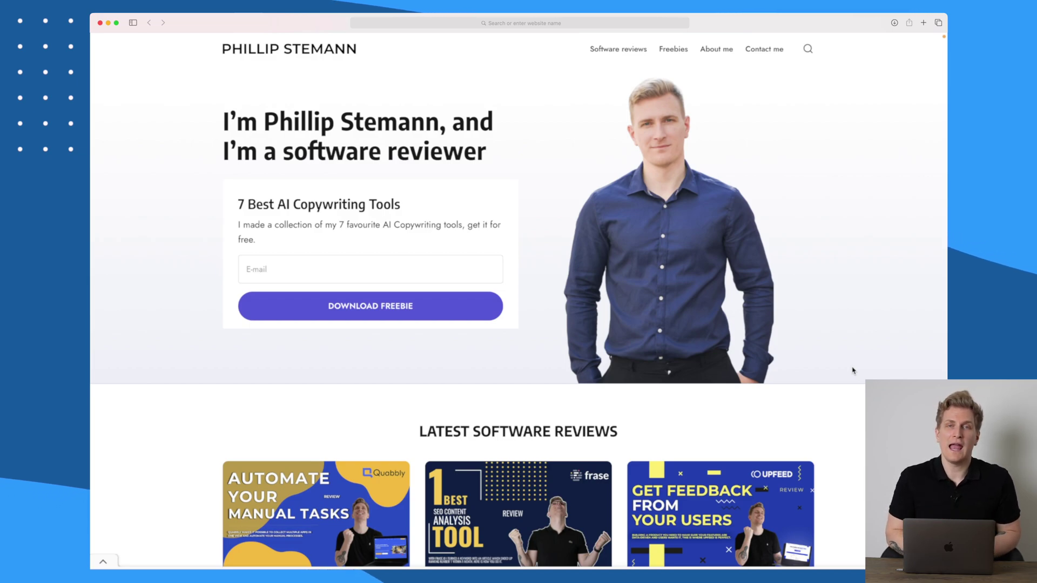
View the WordPress integration steps, then the WIX / Tilda / Others instructions with embed code
scroll(852, 370, "down", 1)
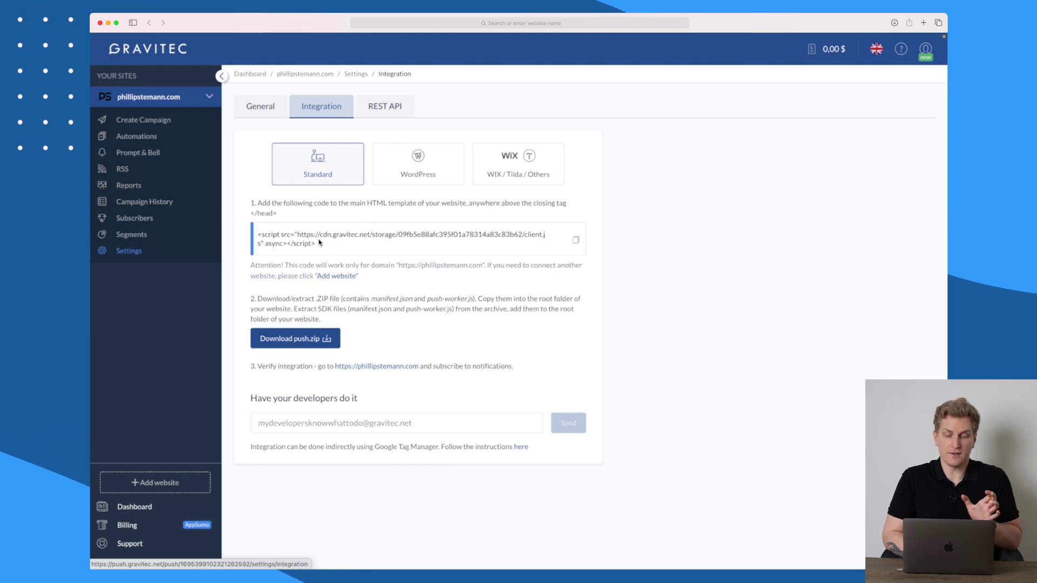
left_click(430, 169)
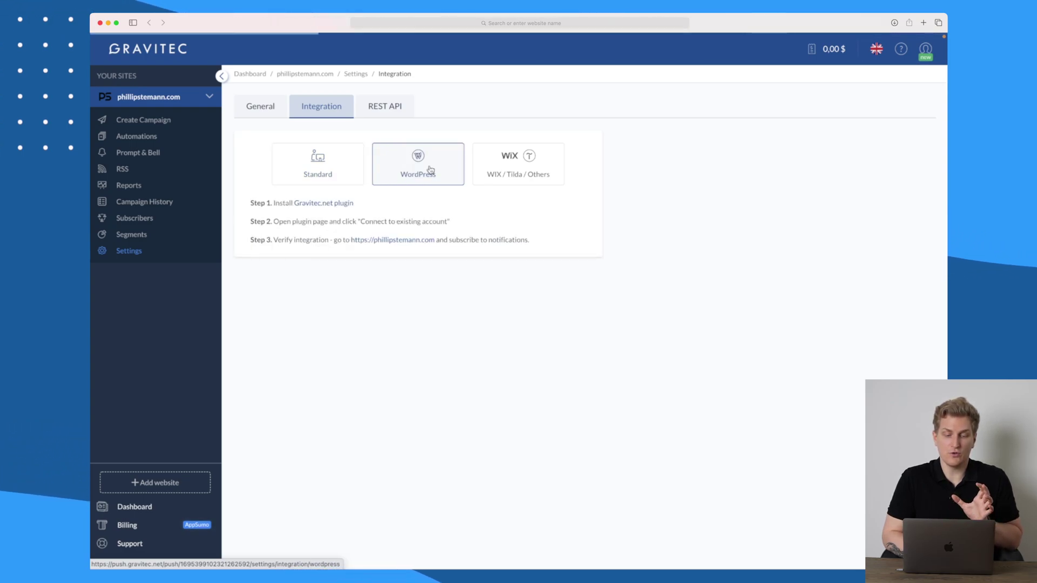
left_click(542, 173)
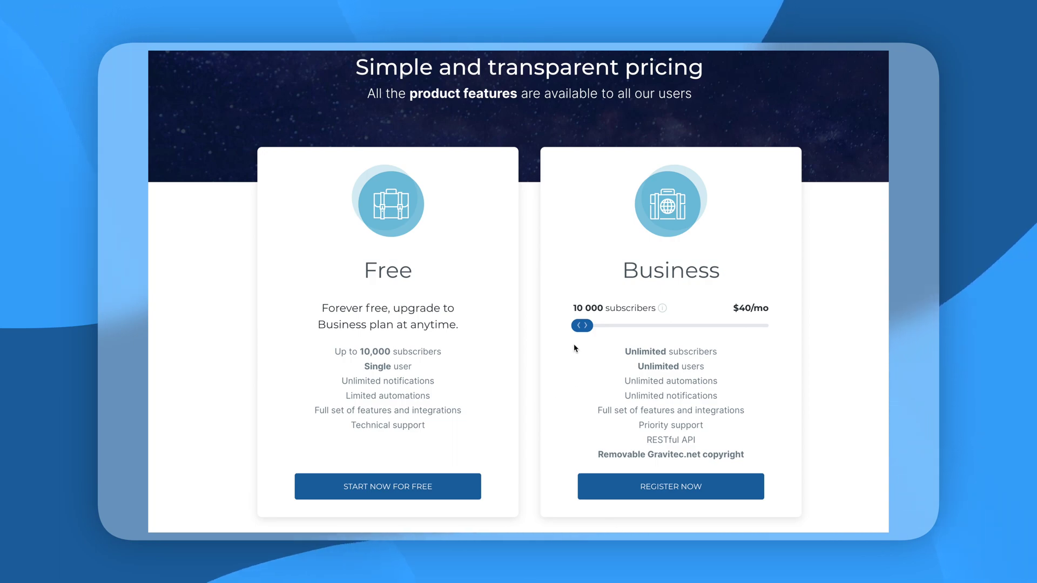
Set the Business plan subscriber slider to its maximum of 200 000
left_click_drag(583, 328, 776, 328)
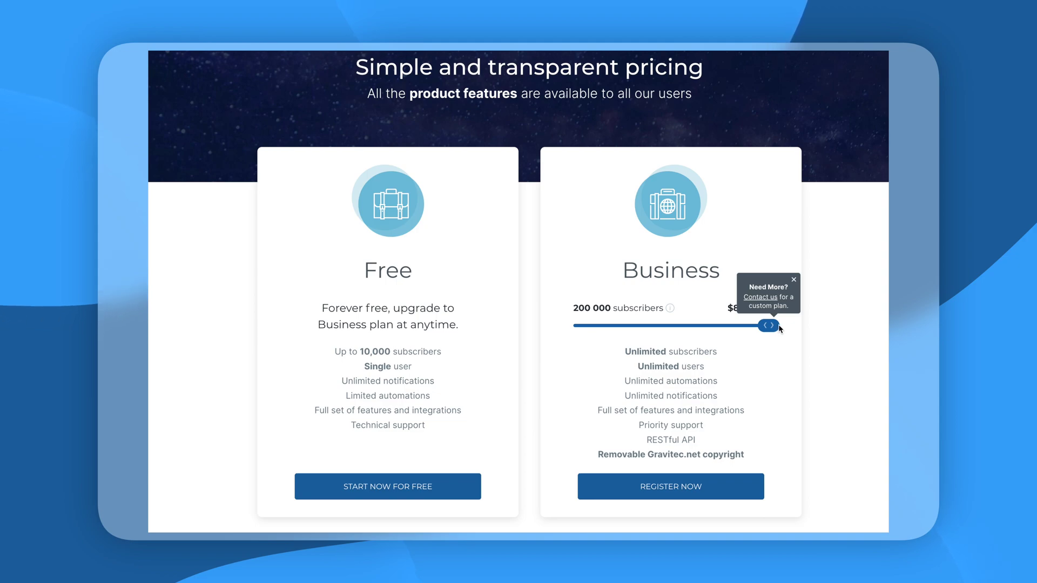